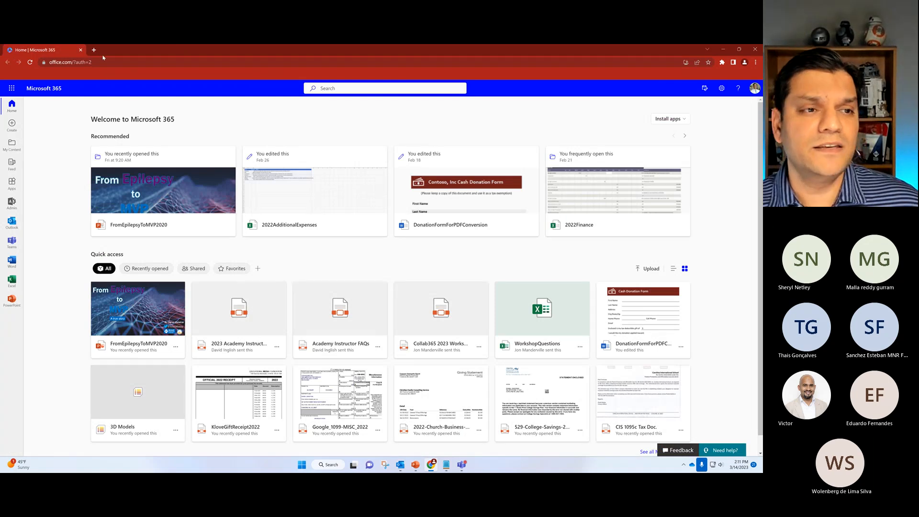
- Open office.com in a new browser tab, launch Power Apps from its app launcher, and close the surplus Microsoft 365 tab
click(93, 50)
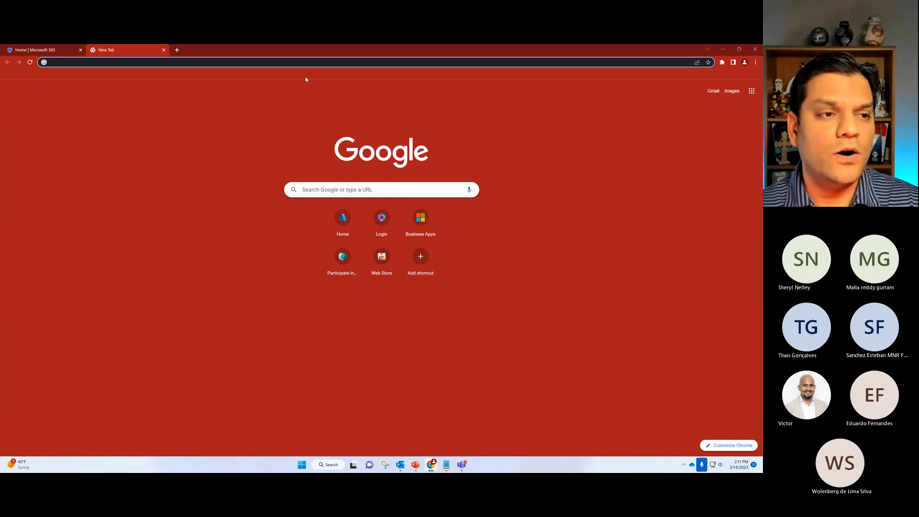
text(office.com)
key(Return)
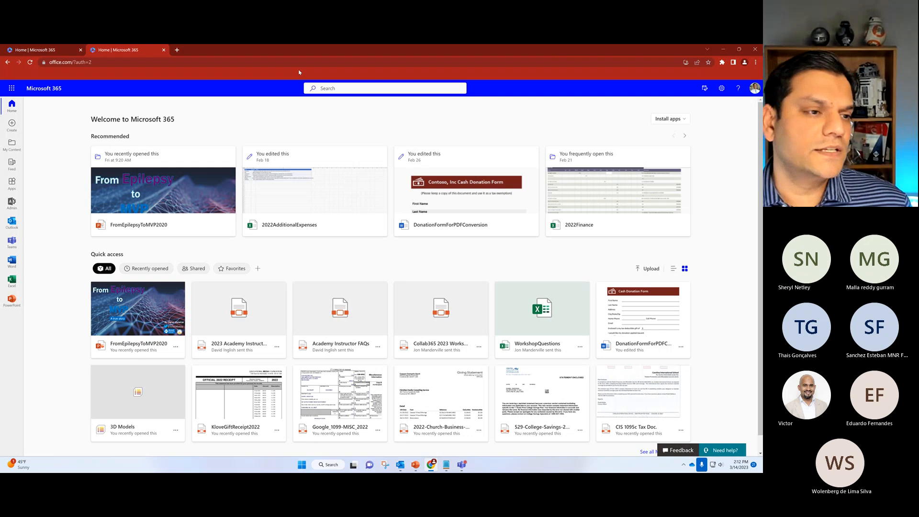
click(11, 88)
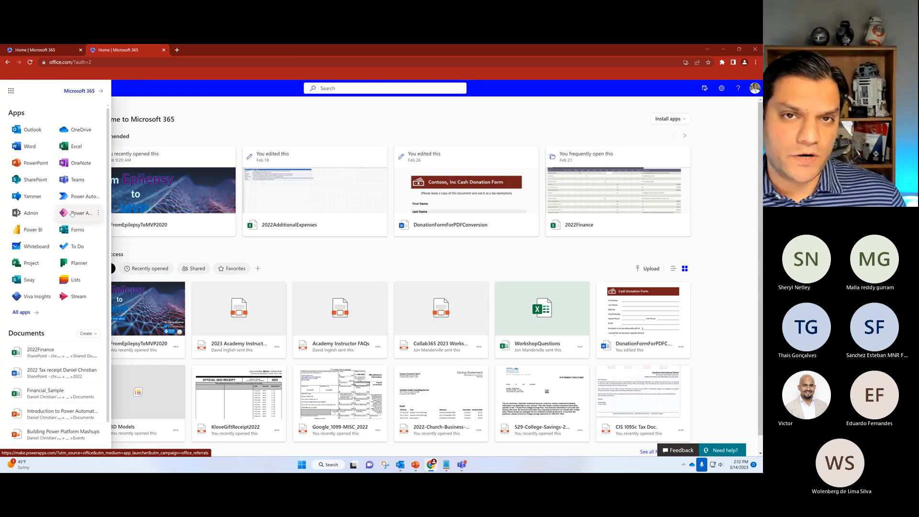
click(72, 214)
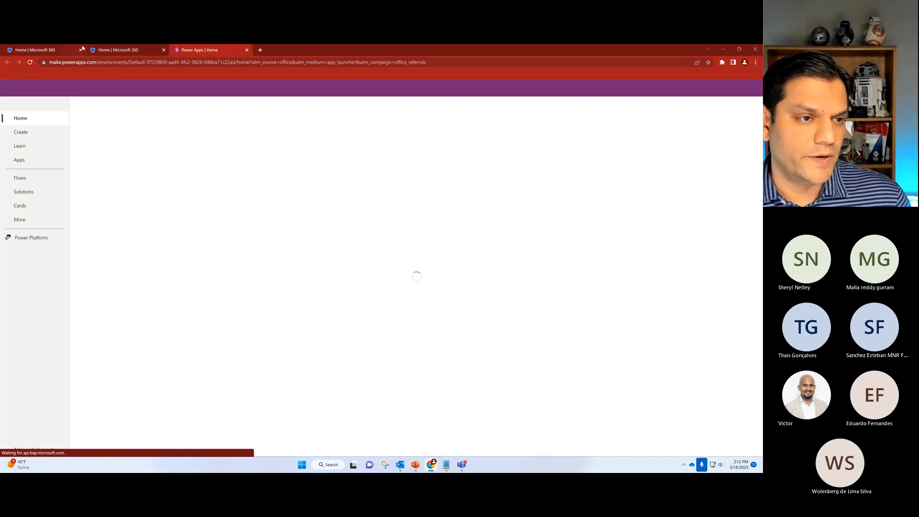
click(80, 50)
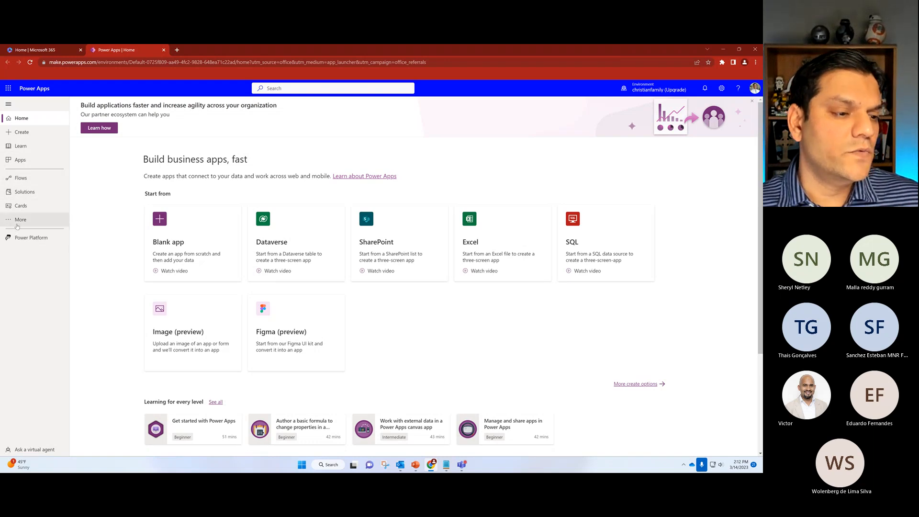
- Pin Tables to the Power Apps navigation and open the Tables page
click(17, 222)
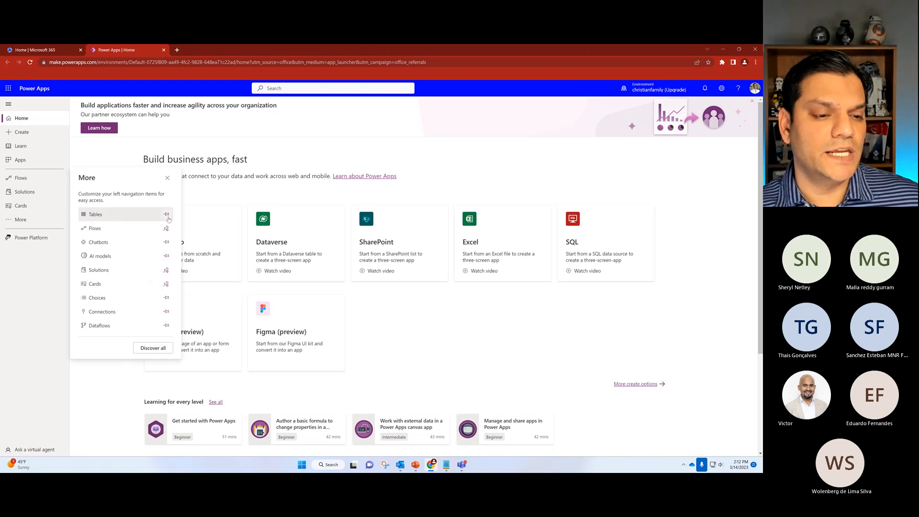
click(167, 216)
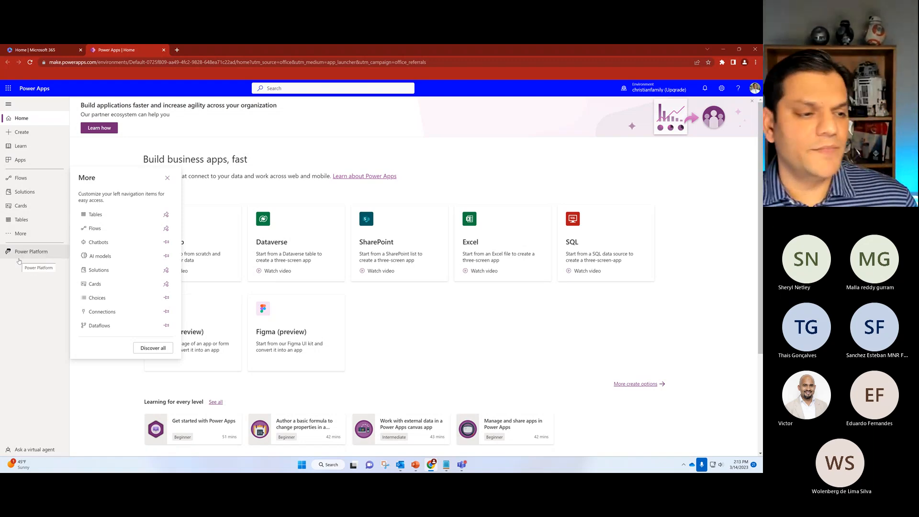
click(19, 261)
click(20, 259)
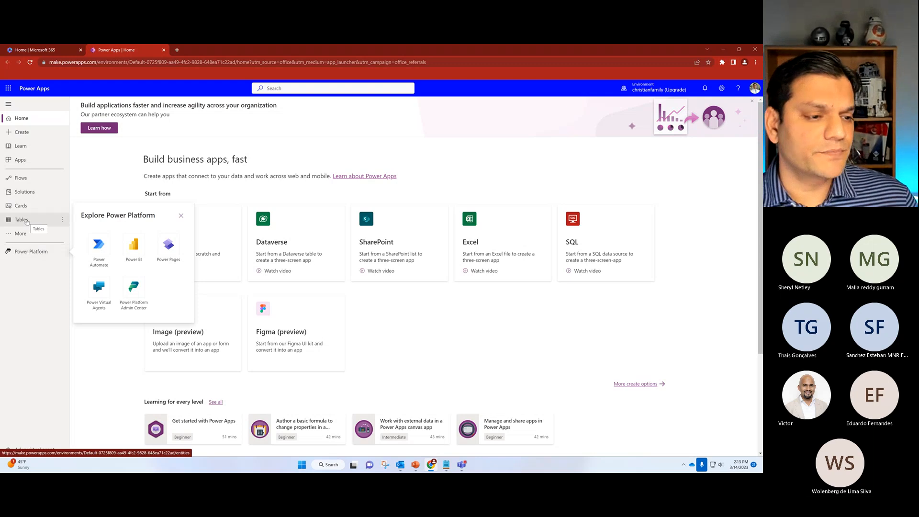
click(27, 223)
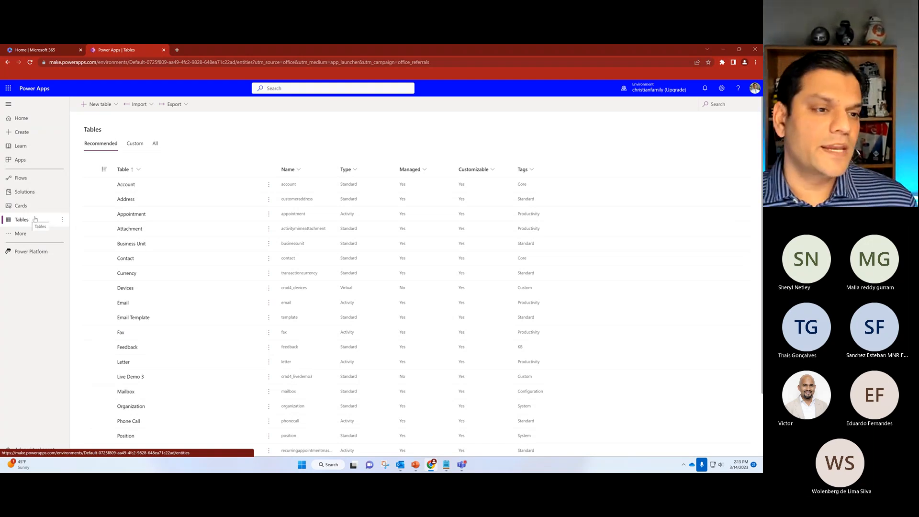
- Review the connections offered for a new table from external data in the current environment, then leave the setup
click(109, 106)
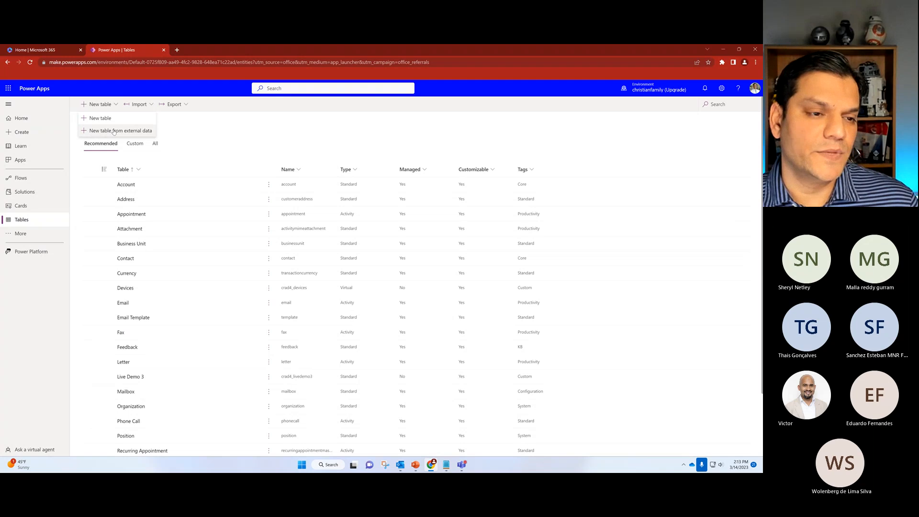
click(114, 131)
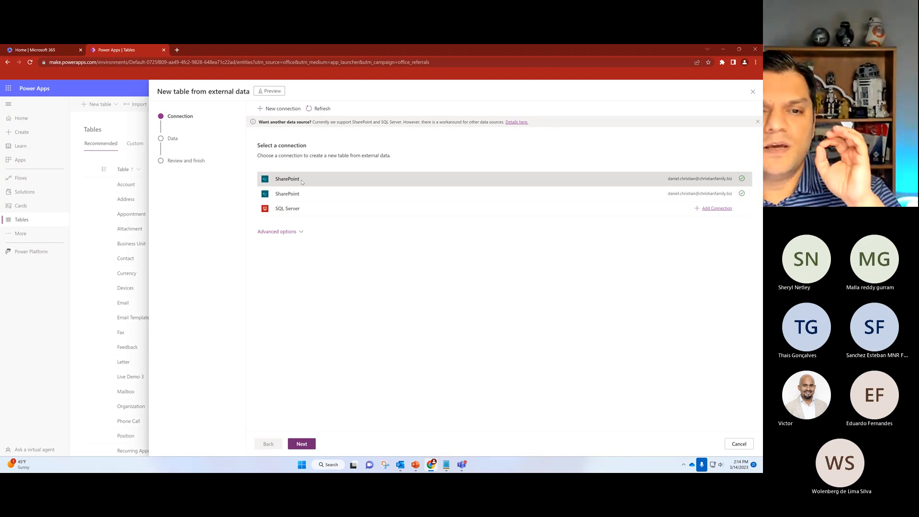
click(752, 92)
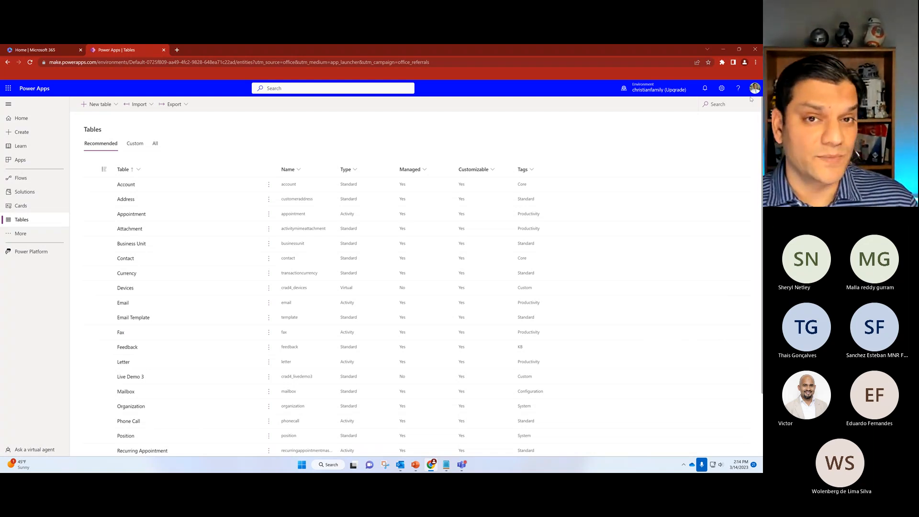
- Switch to the Christianfamily-PROD-USA (Upgrade) environment and review its connections for a new table from external data, then leave the setup
click(663, 93)
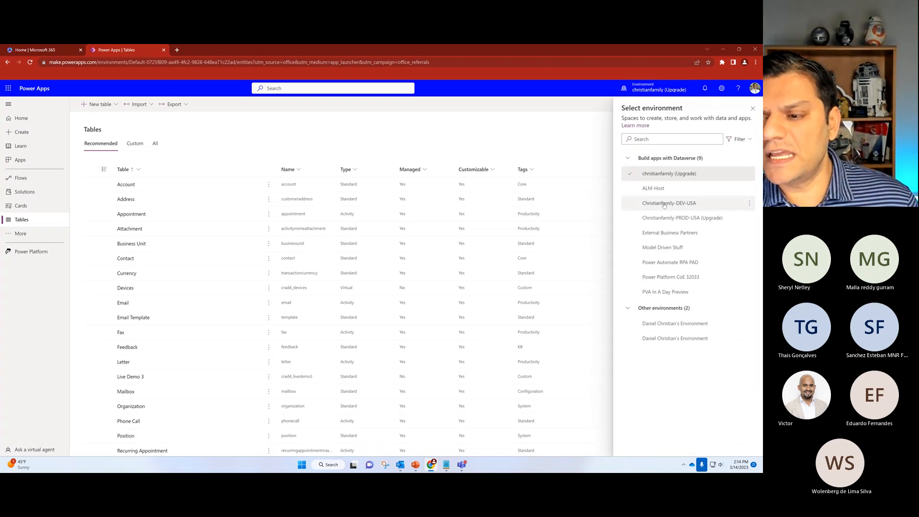
click(664, 219)
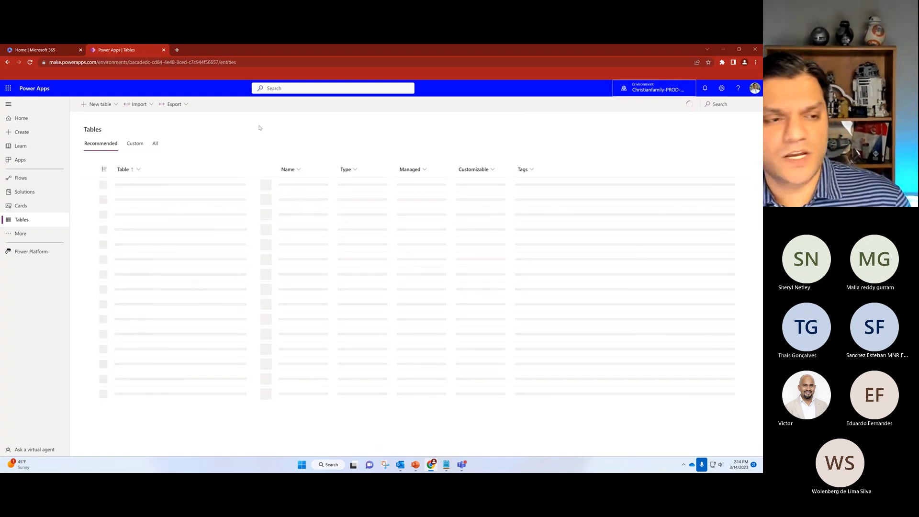
click(107, 106)
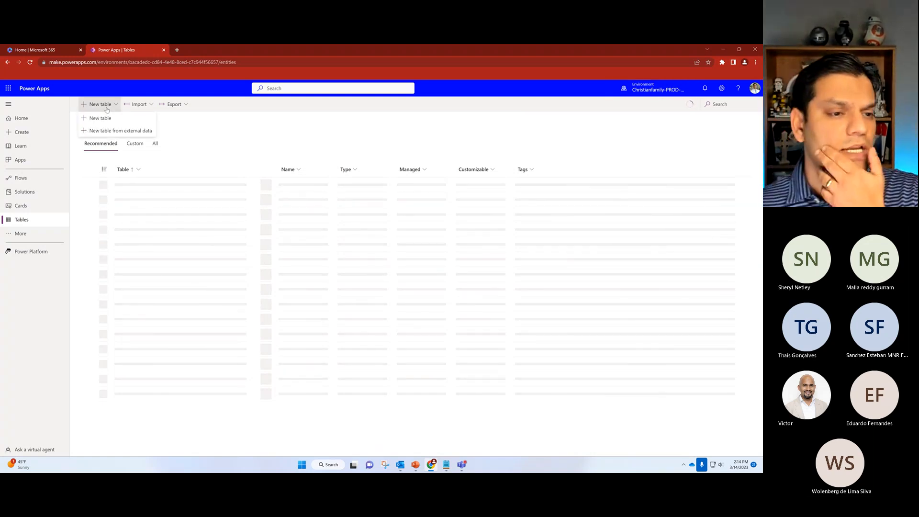
click(109, 132)
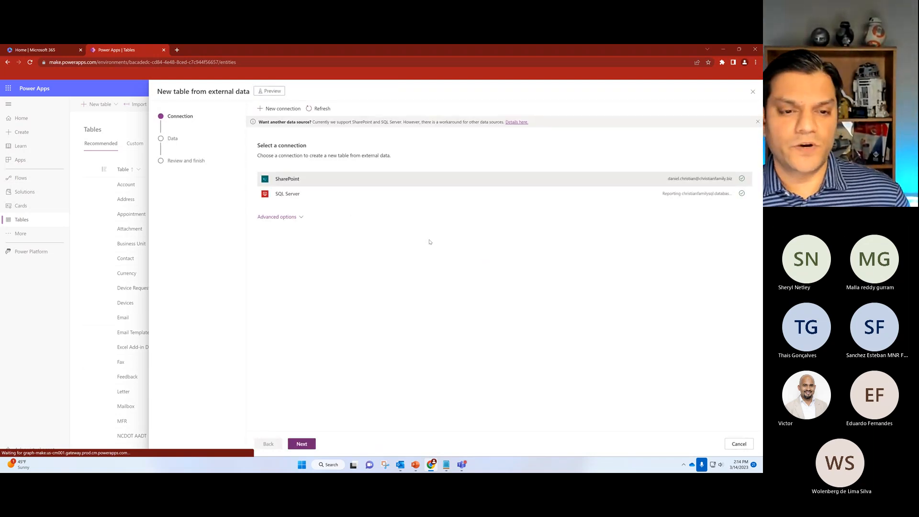
click(751, 91)
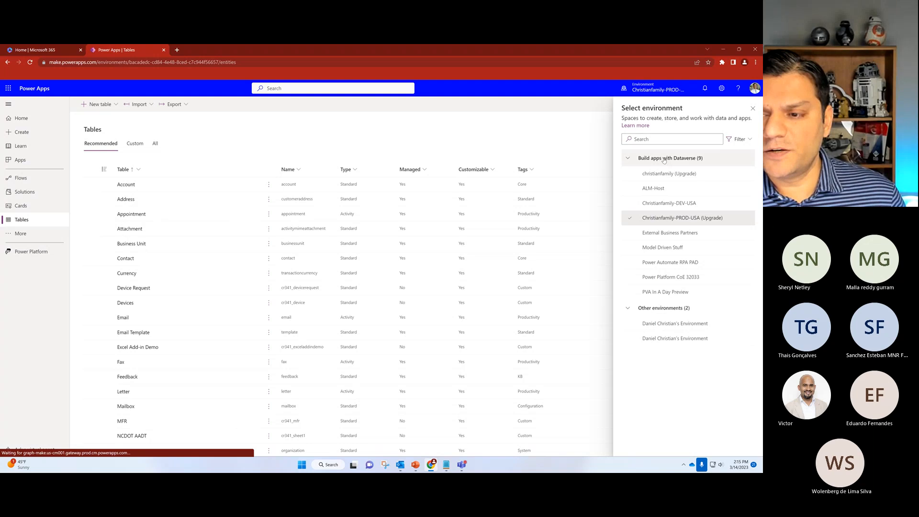
- Return to the christianfamily (Upgrade) environment and review its external-data connections for comparison, then leave the setup
click(663, 175)
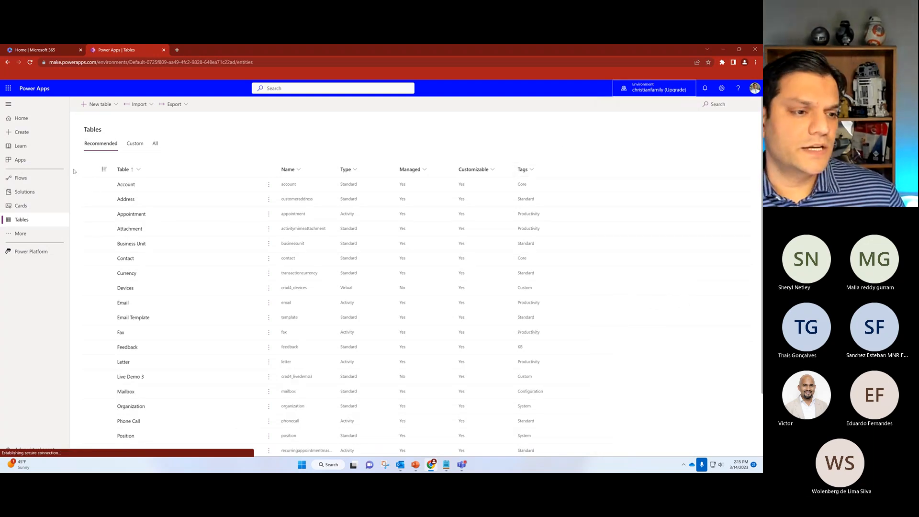
click(102, 105)
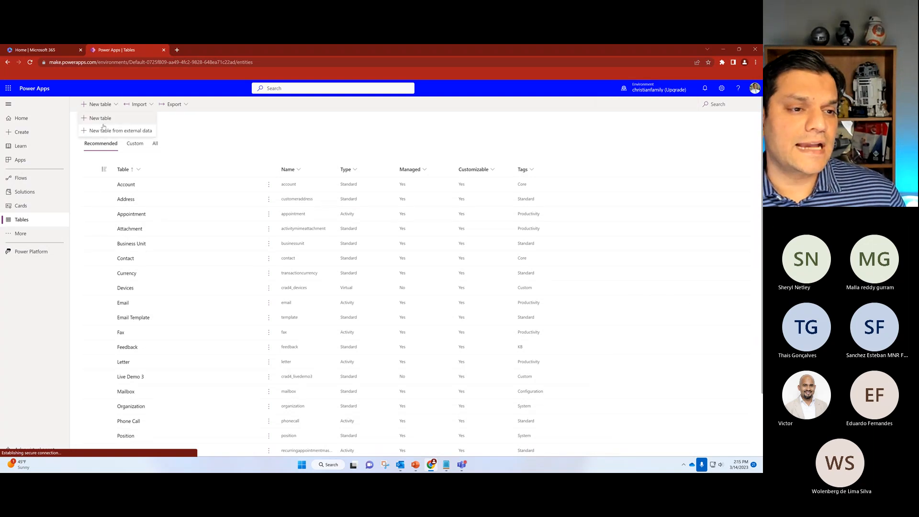
click(104, 130)
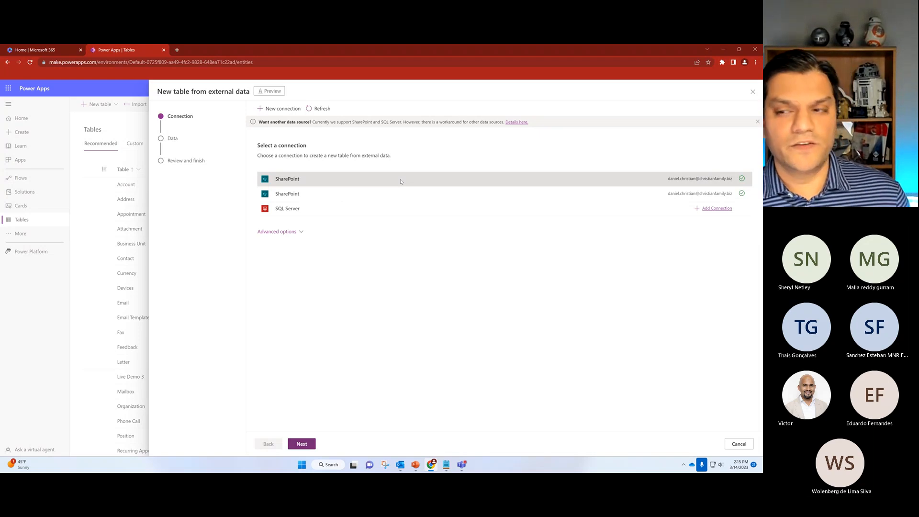
click(751, 93)
- In the Christianfamily-PROD-USA (Upgrade) environment, start a new table from external data using the SharePoint connection
click(667, 90)
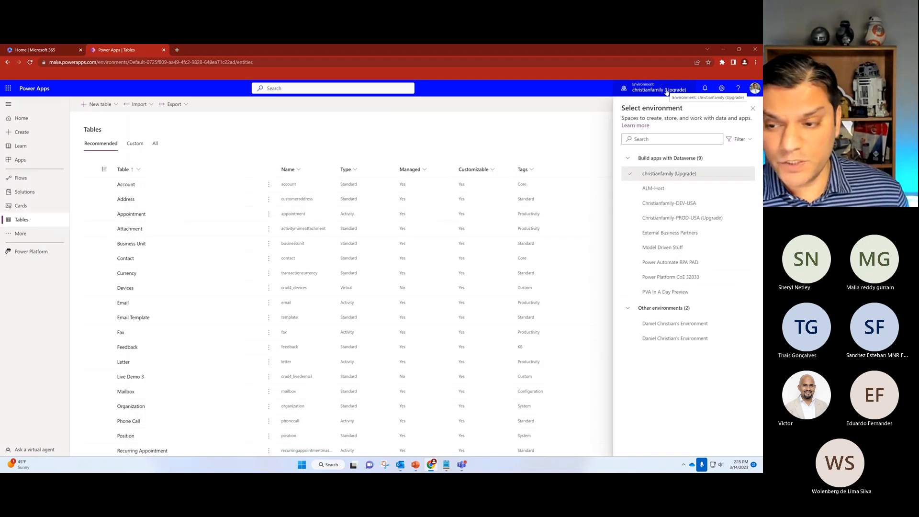
click(655, 217)
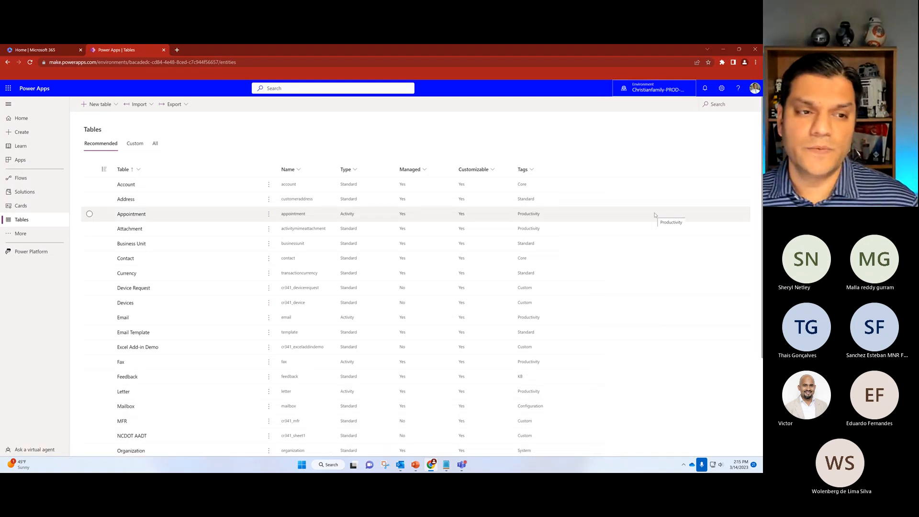
click(96, 106)
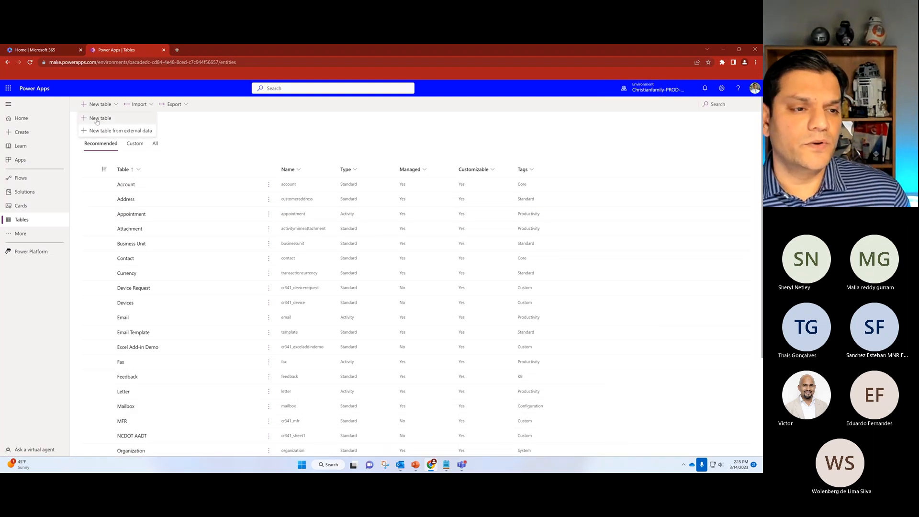
click(96, 131)
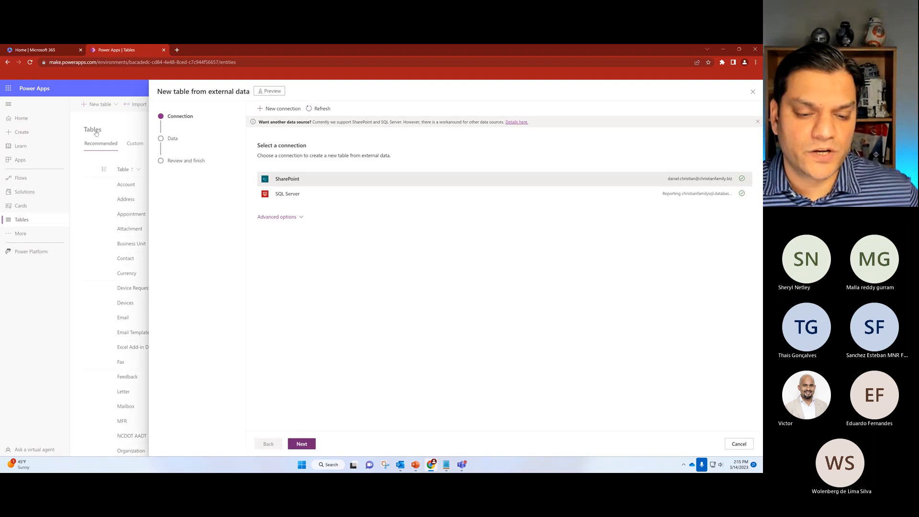
click(279, 217)
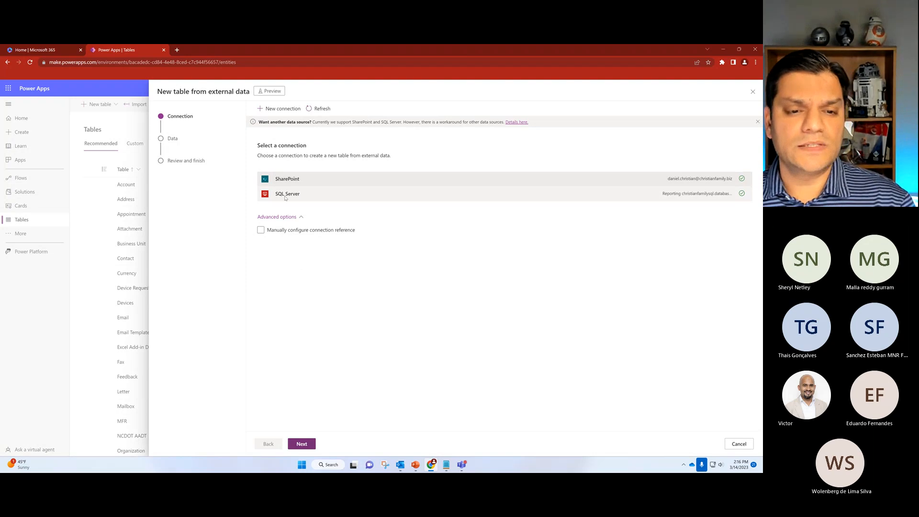
click(302, 444)
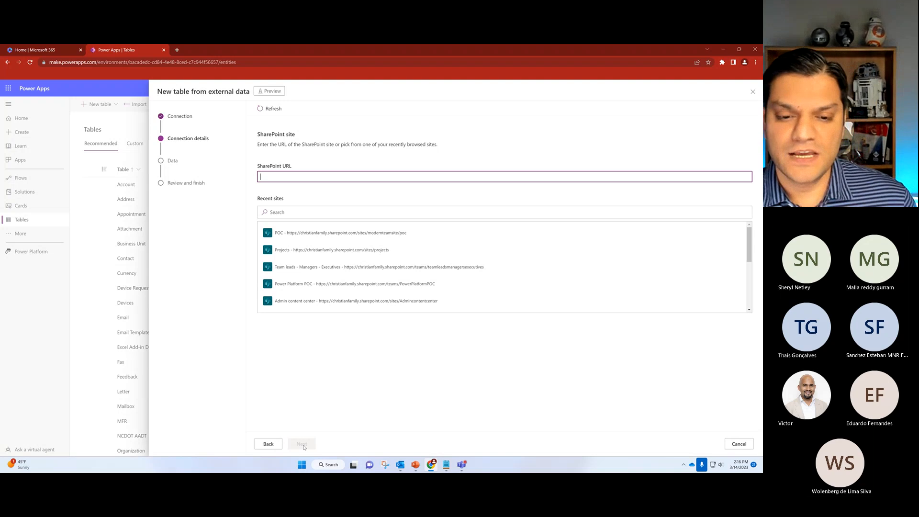
scroll(424, 282, down, 5)
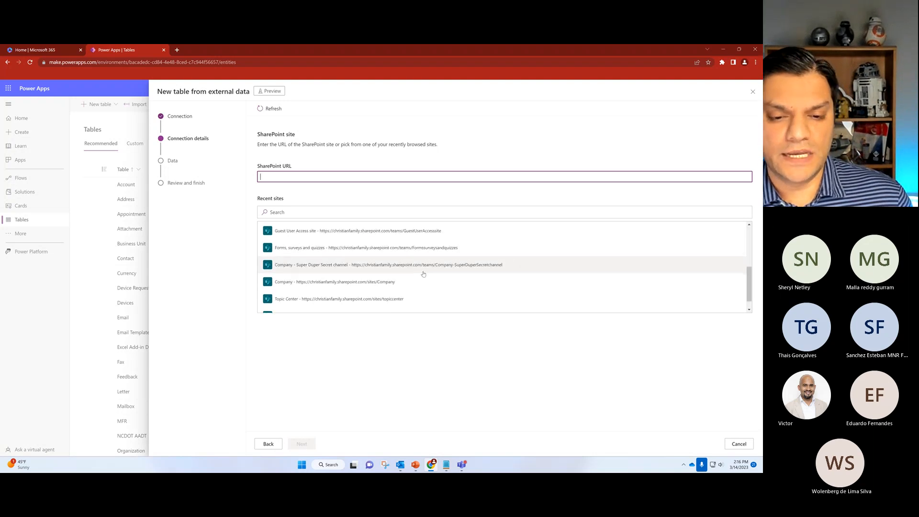
scroll(424, 282, up, 5)
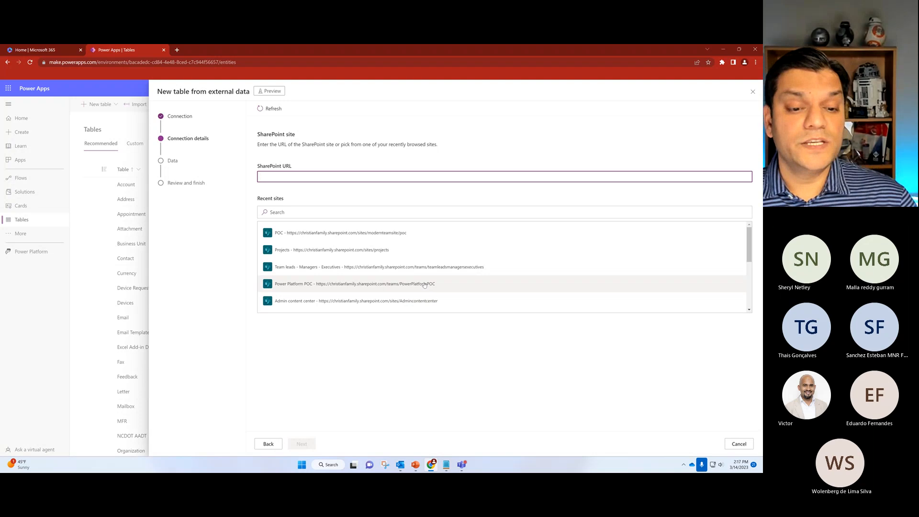
scroll(424, 258, down, 4)
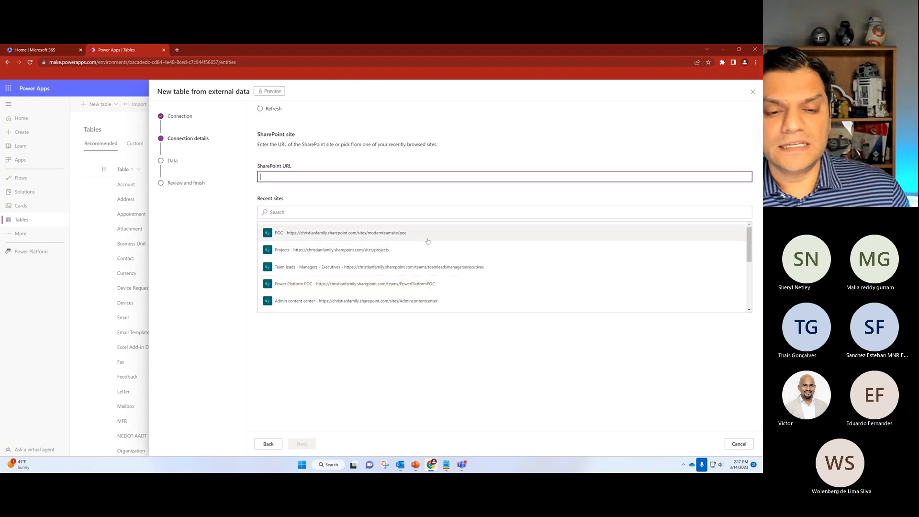
scroll(428, 242, down, 2)
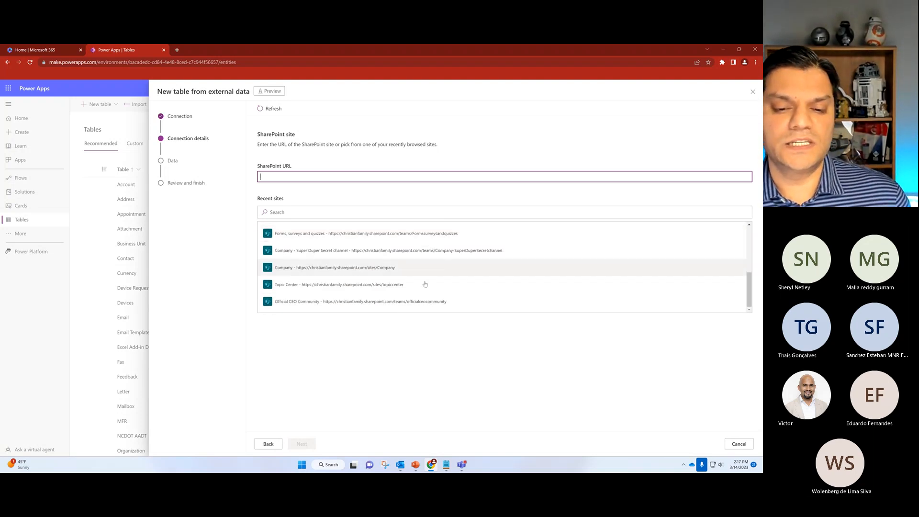
scroll(430, 308, up, 3)
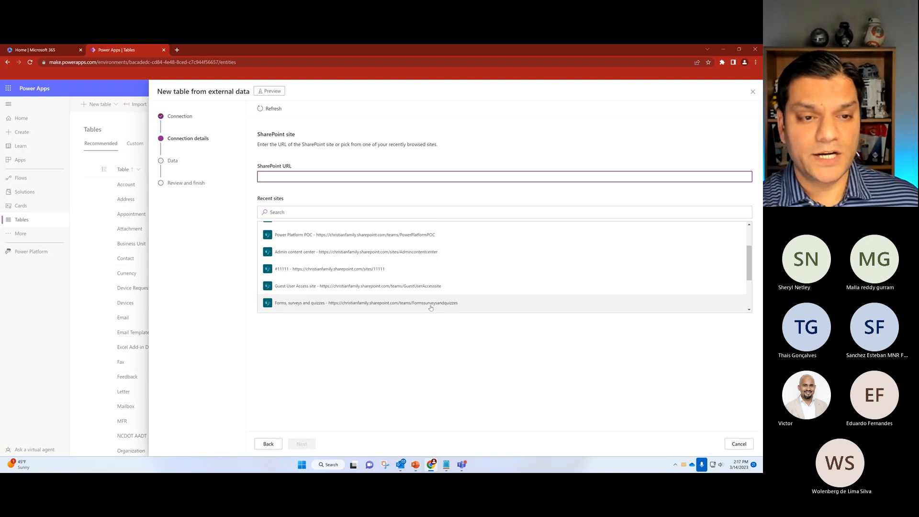
scroll(430, 308, up, 3)
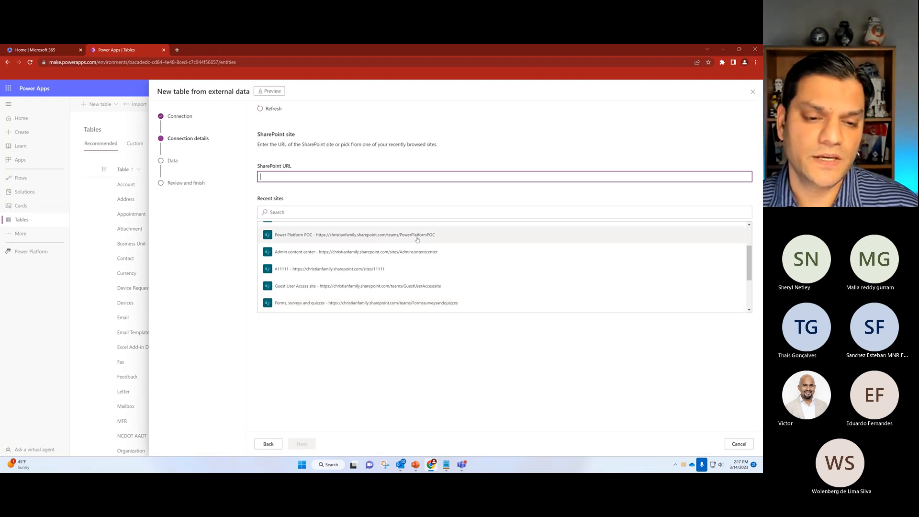
click(364, 235)
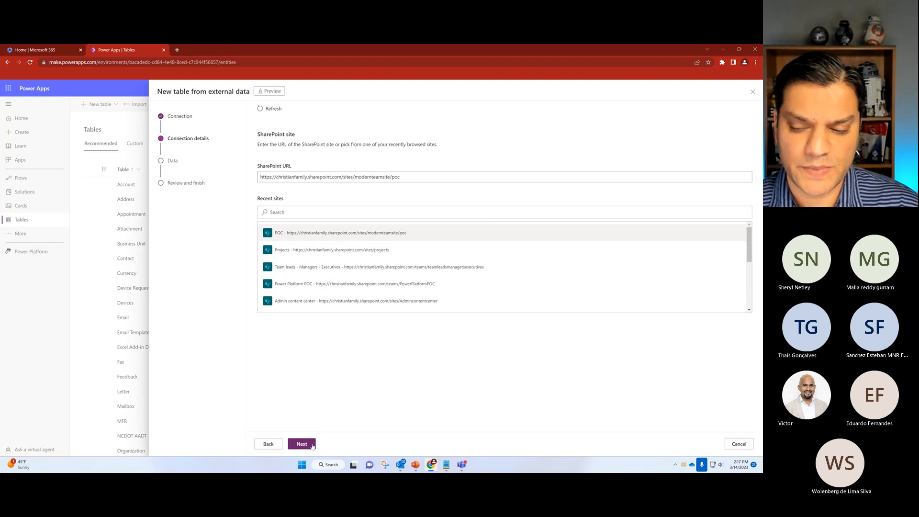
click(313, 446)
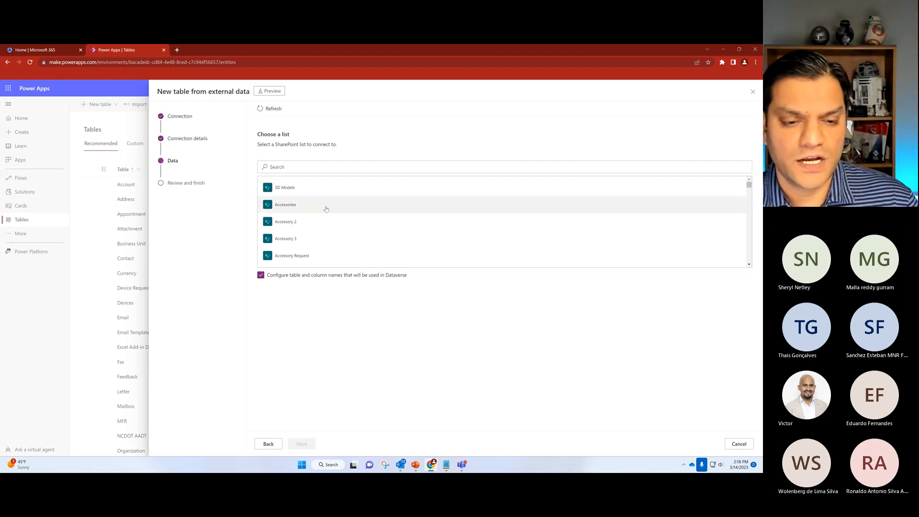
- Choose the Demo 1 SharePoint list as the data source and proceed to the table configuration
scroll(326, 210, down, 10)
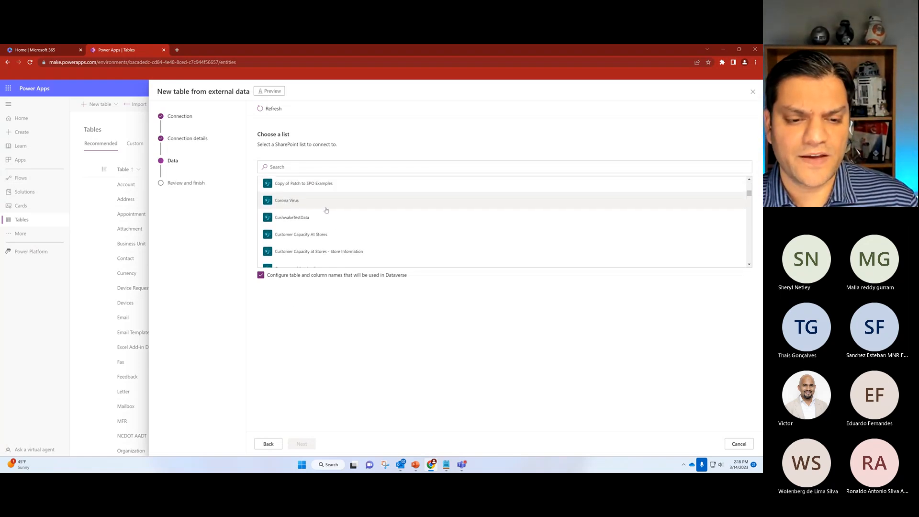
scroll(326, 209, down, 5)
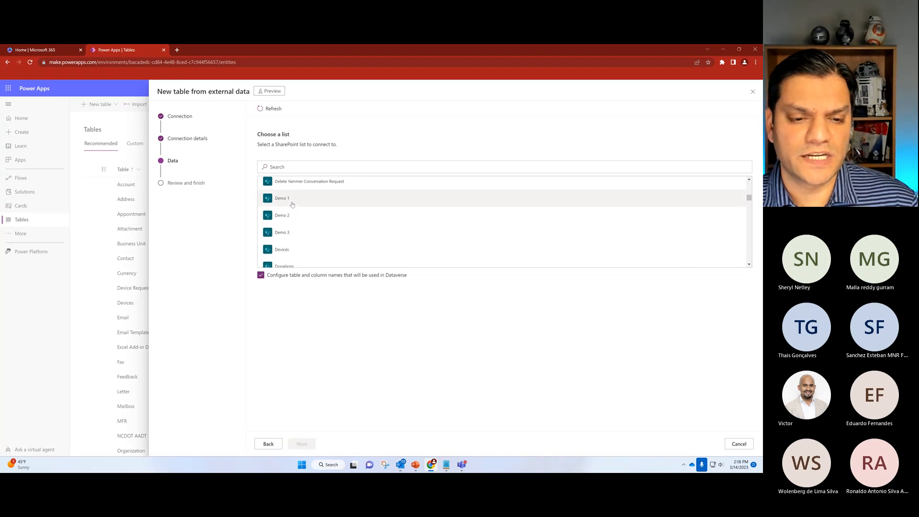
click(292, 204)
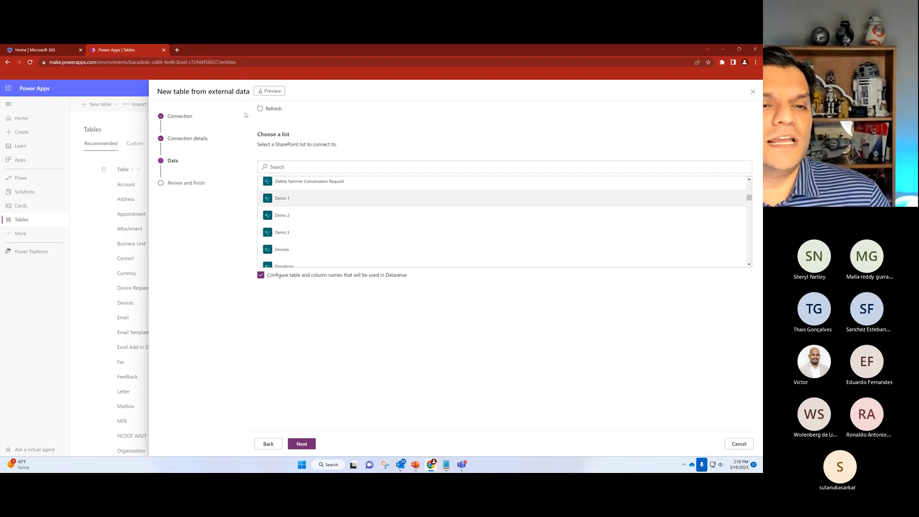
click(302, 443)
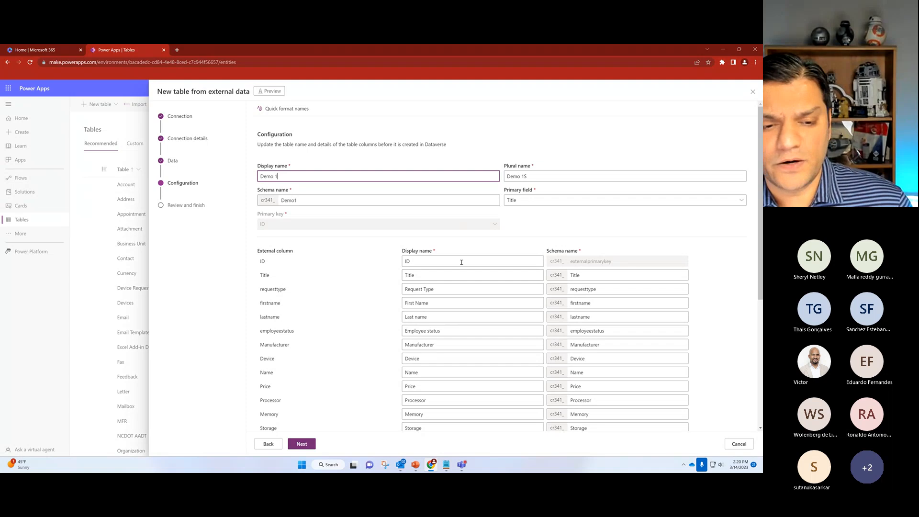
- Review the proposed Demo 1 table and column names, accept them unchanged, and submit the virtual table for creation
scroll(388, 258, down, 1)
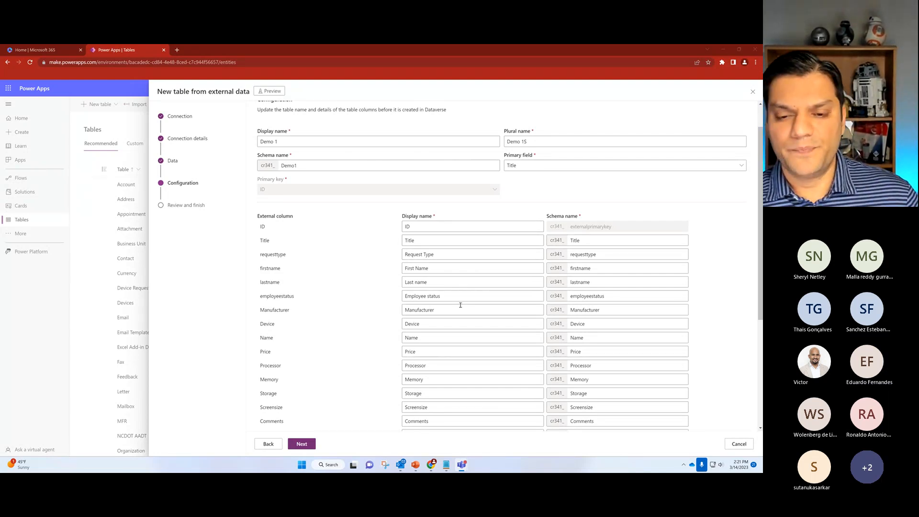
scroll(461, 305, down, 1)
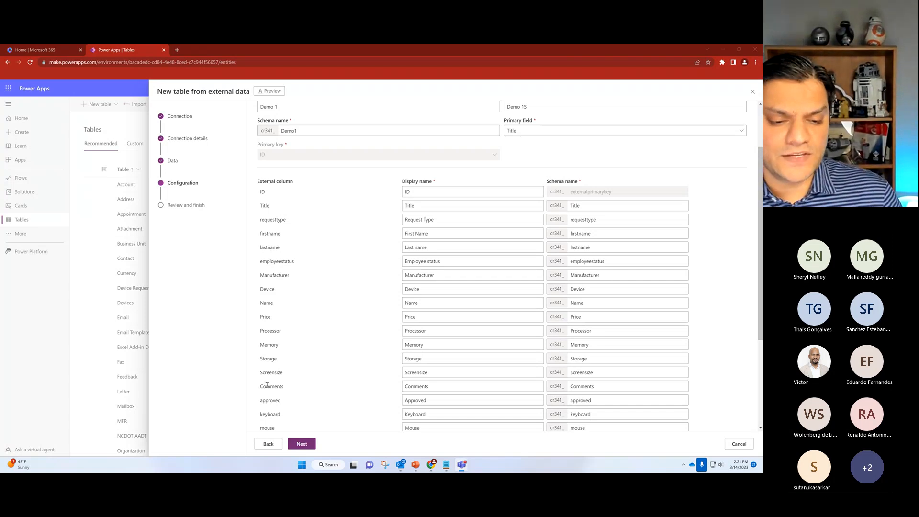
scroll(266, 383, down, 3)
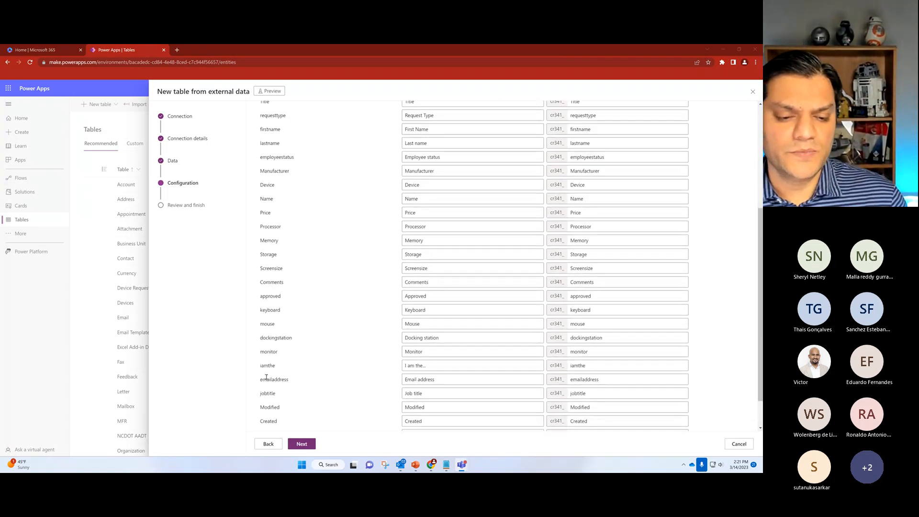
scroll(266, 378, up, 3)
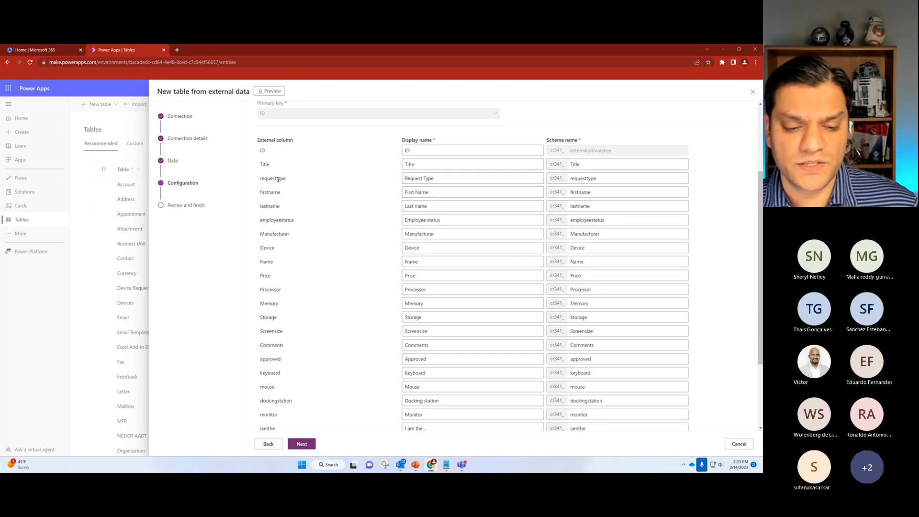
scroll(395, 303, down, 3)
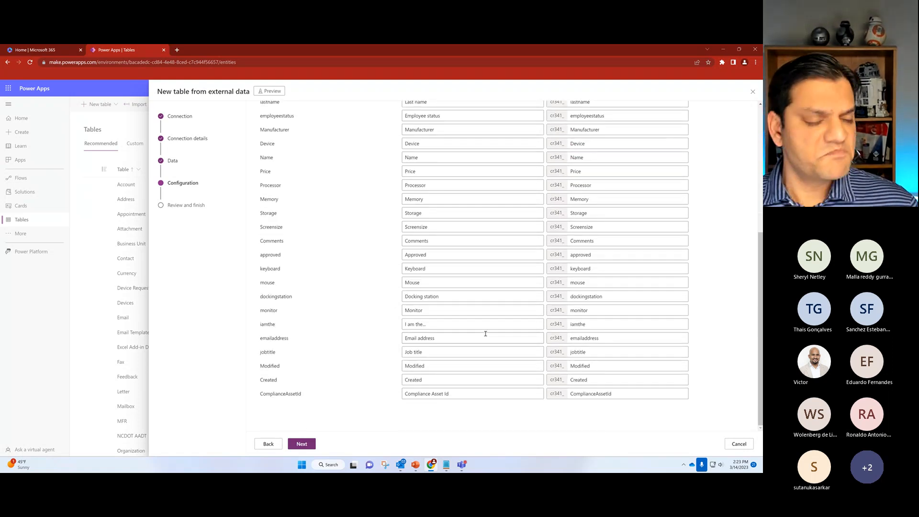
scroll(478, 337, up, 1)
click(304, 442)
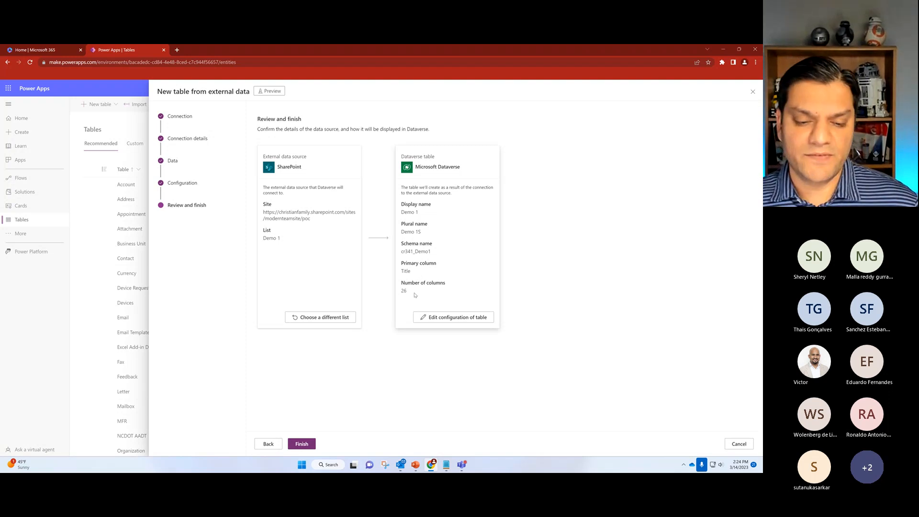
click(308, 445)
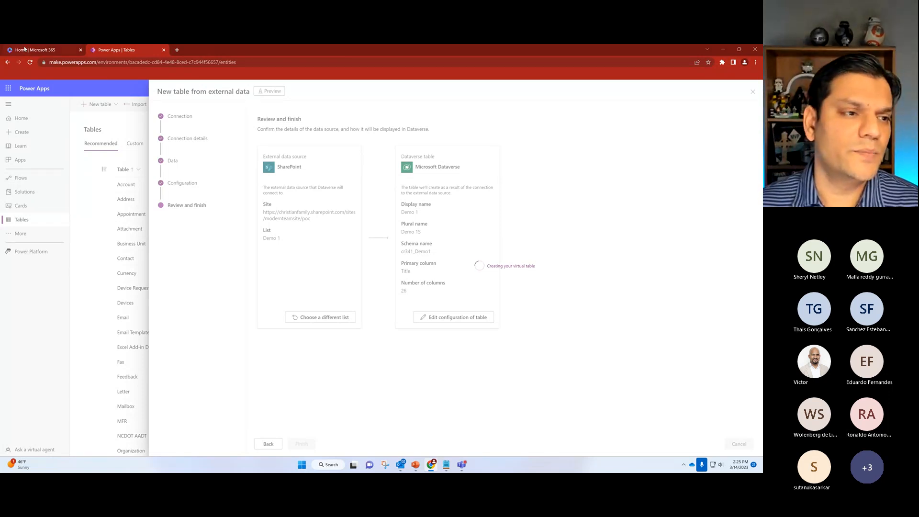
- Switch to SharePoint through Microsoft 365 and open the Demo 1 list from the POC site's contents
click(25, 49)
click(11, 89)
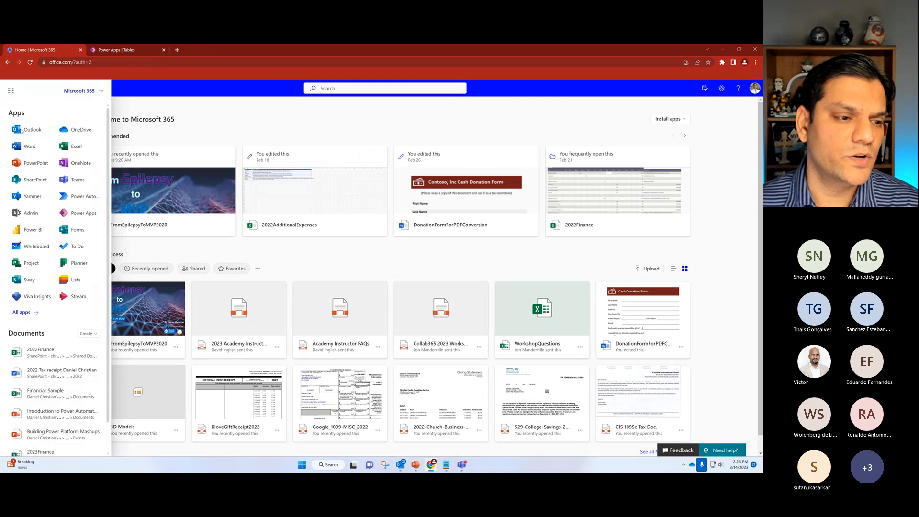
click(27, 181)
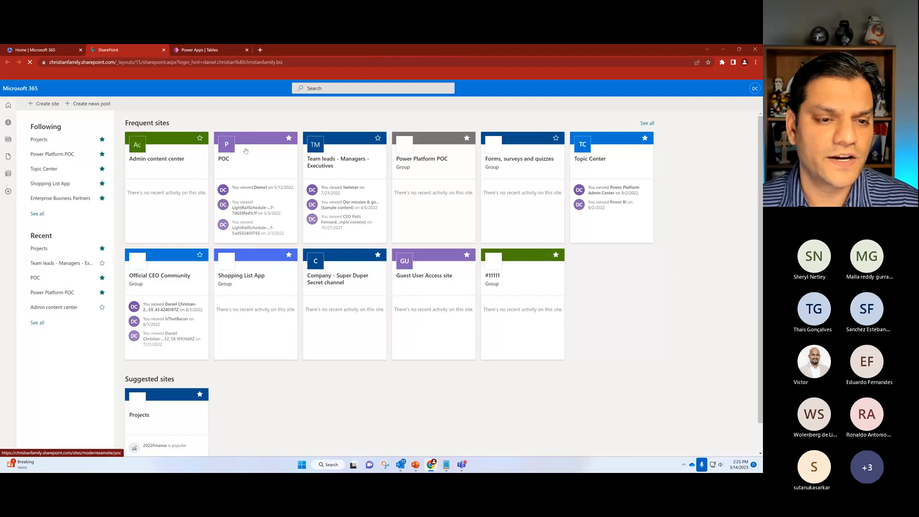
click(253, 160)
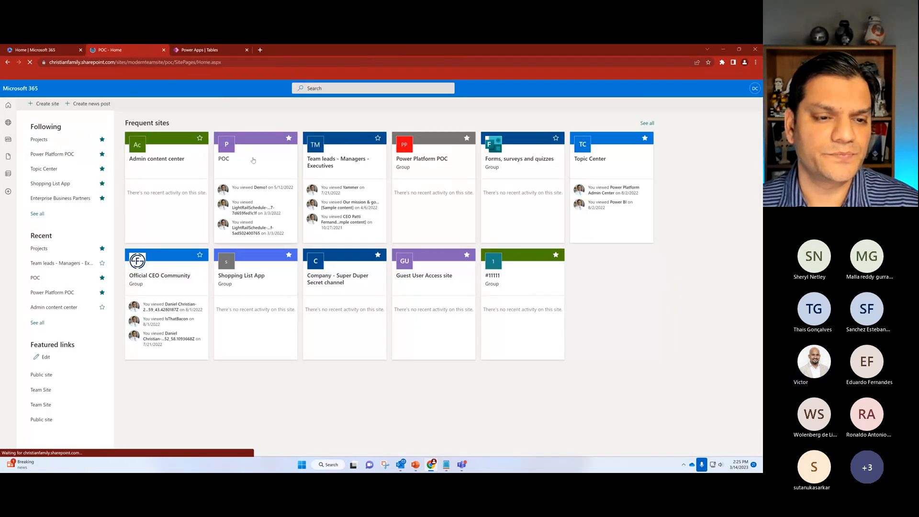
scroll(60, 309, down, 2)
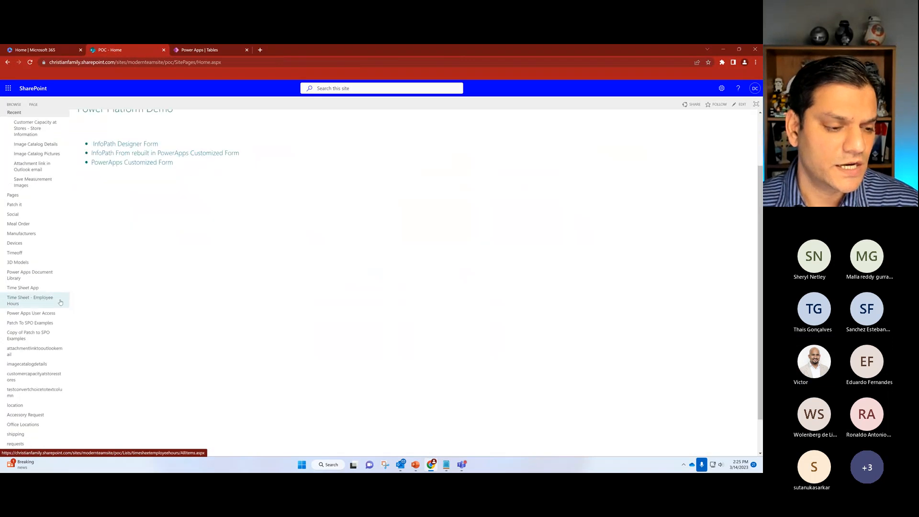
click(21, 464)
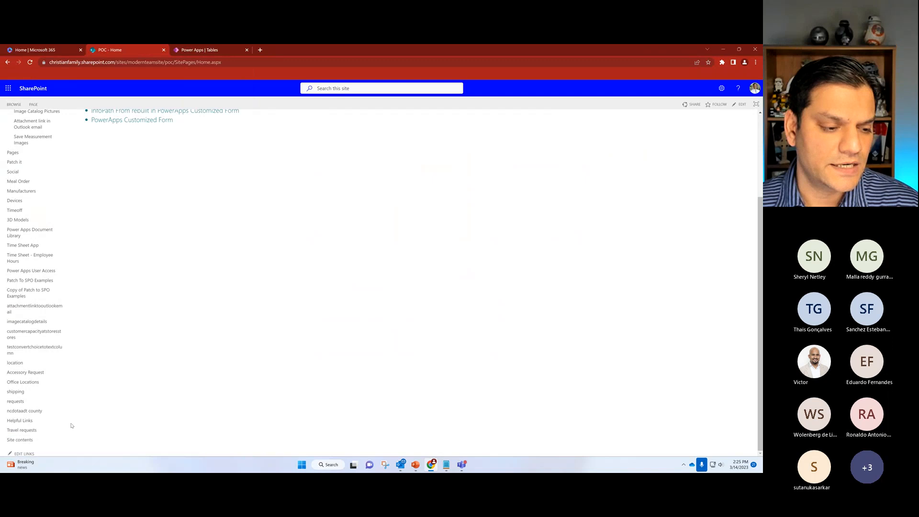
click(30, 440)
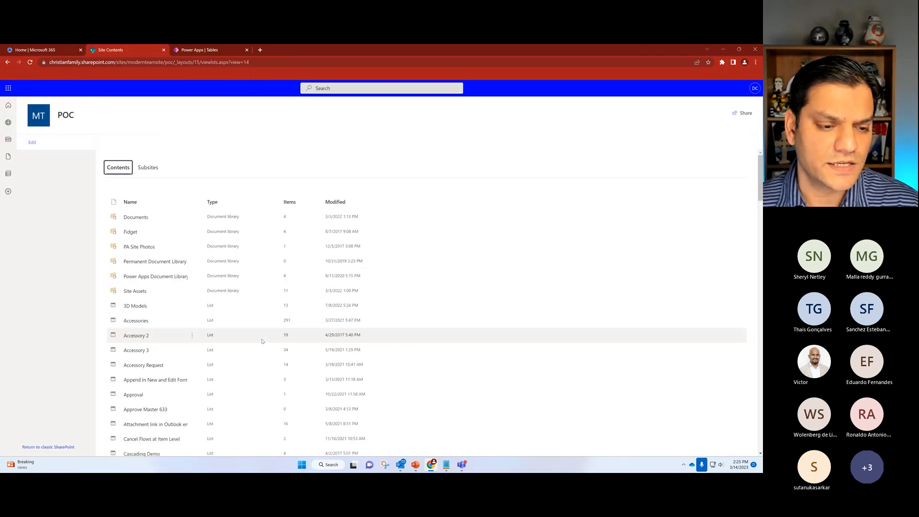
scroll(260, 339, down, 5)
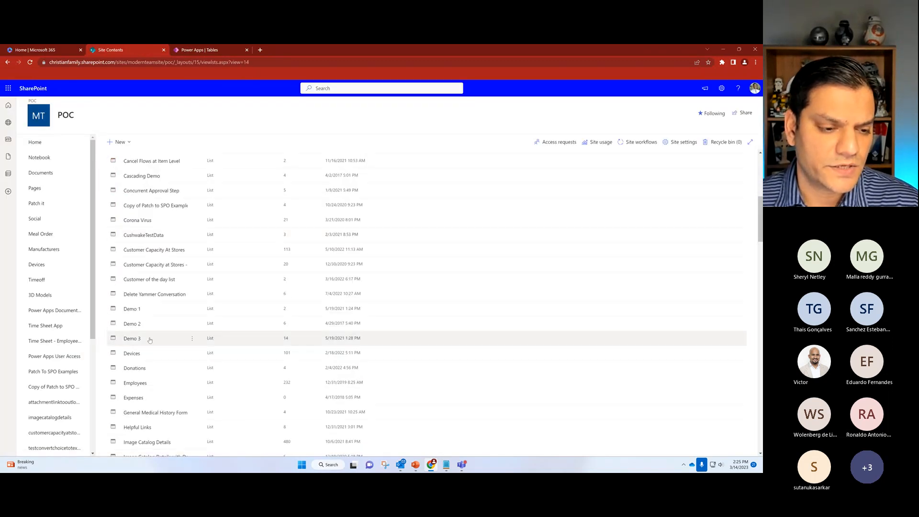
click(136, 314)
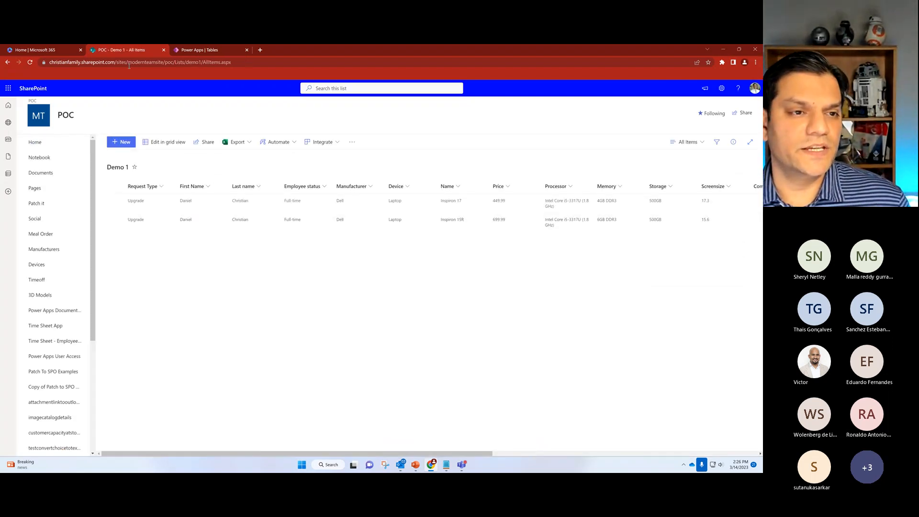
- Compare the source site and list in the Power Apps table summary with the Demo 1 list in SharePoint
click(217, 50)
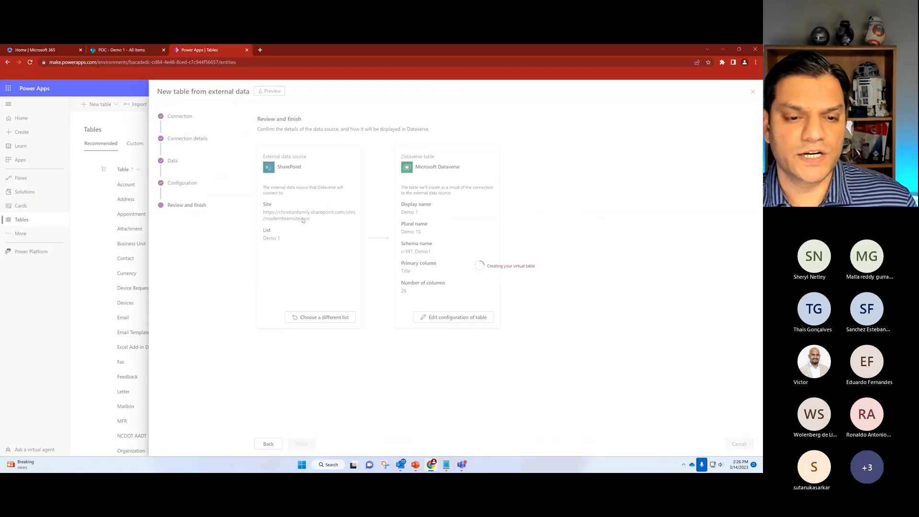
click(126, 51)
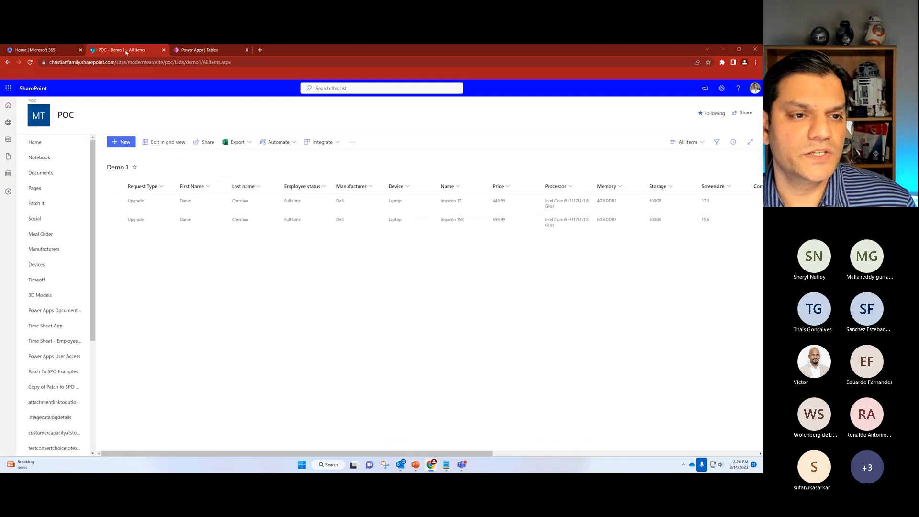
click(190, 52)
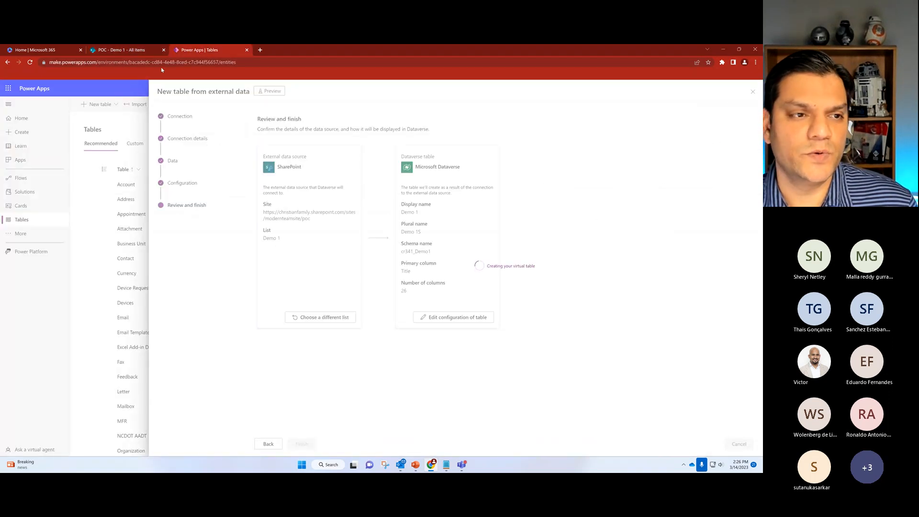
click(143, 53)
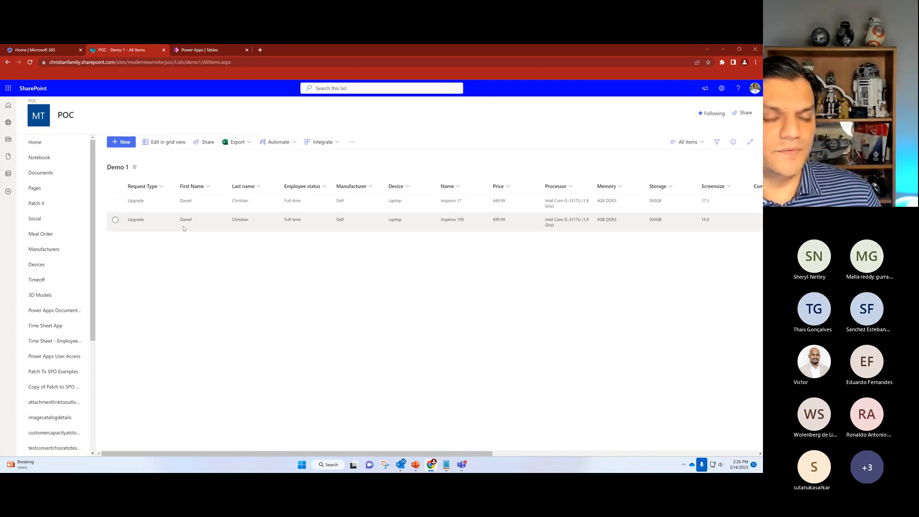
click(200, 50)
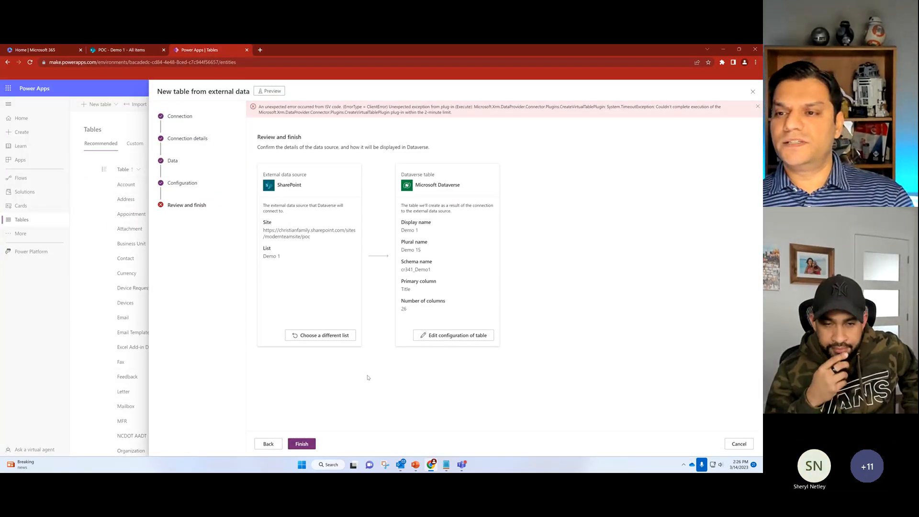
- Retry creating the Demo 1 virtual table, and view the SharePoint list's available settings while it processes
click(301, 445)
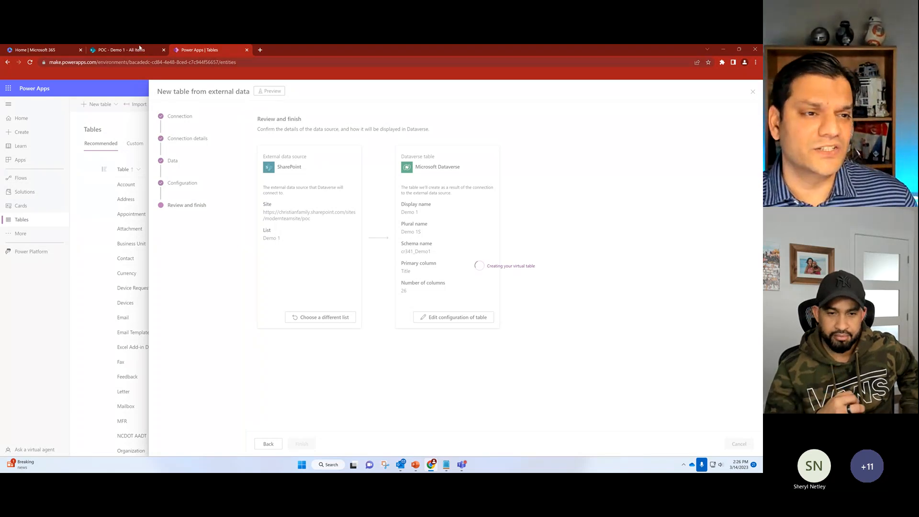
click(140, 48)
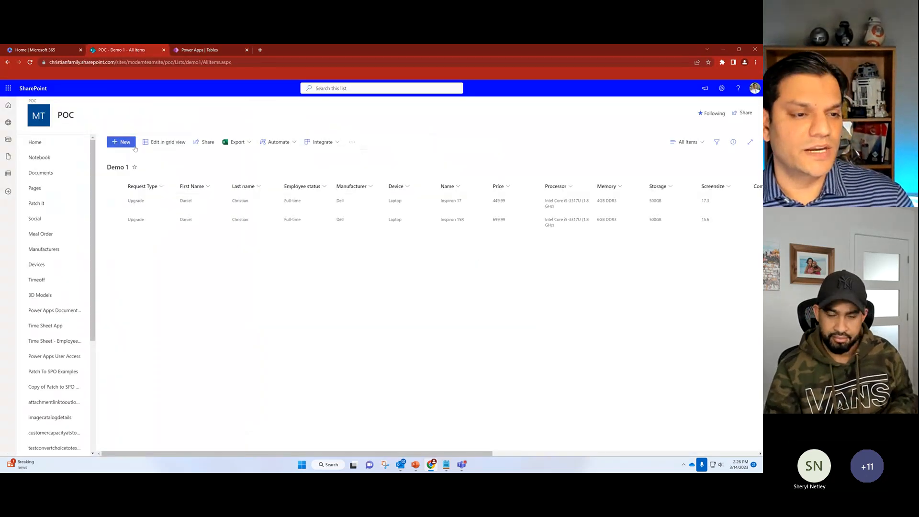
click(722, 89)
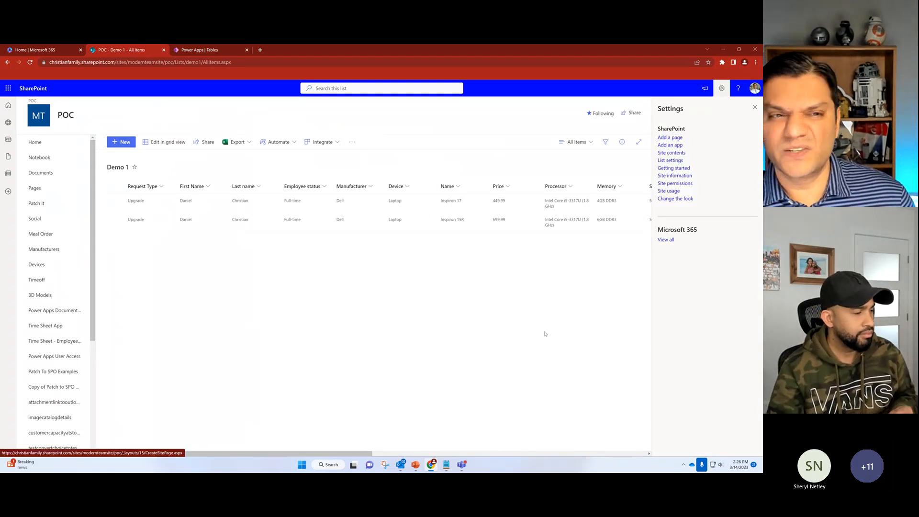
click(225, 50)
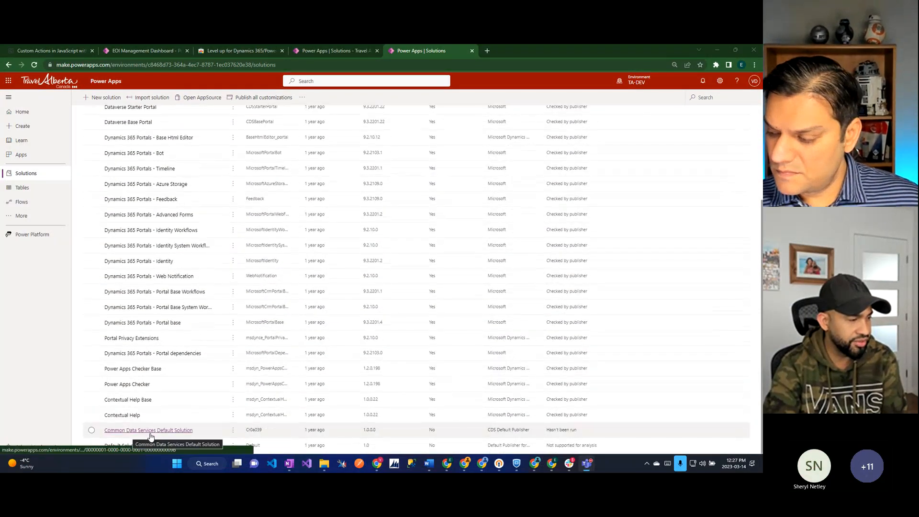
- In the TA-DEV environment, open the Common Data Services Default Solution's details and examine the prefix of its CDS Default Publisher
click(185, 432)
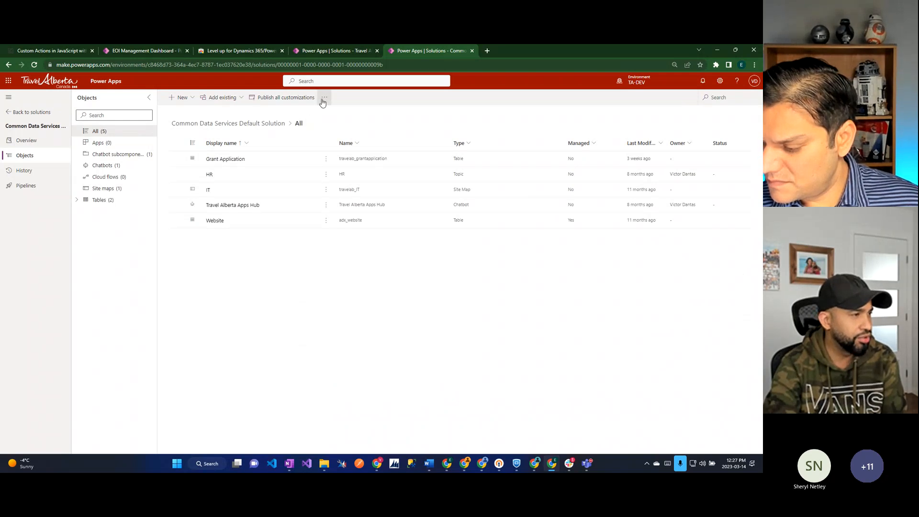
click(324, 98)
click(50, 142)
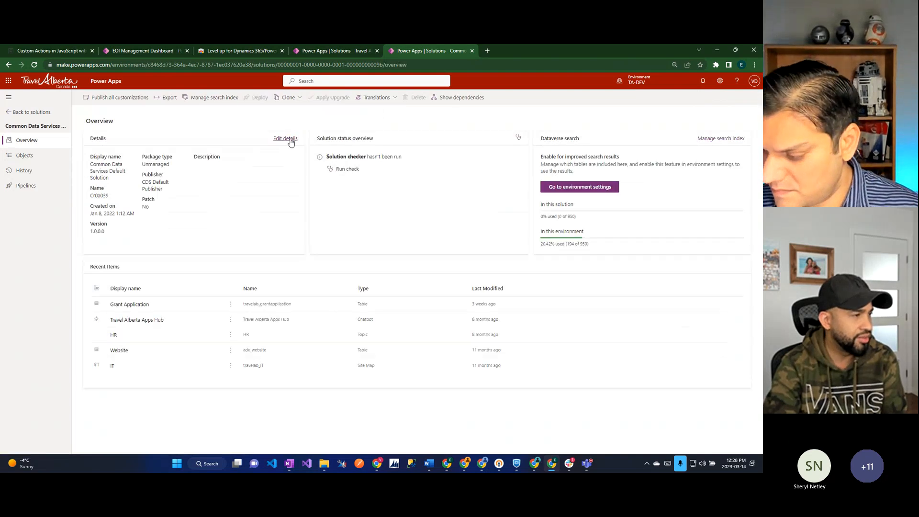
click(290, 139)
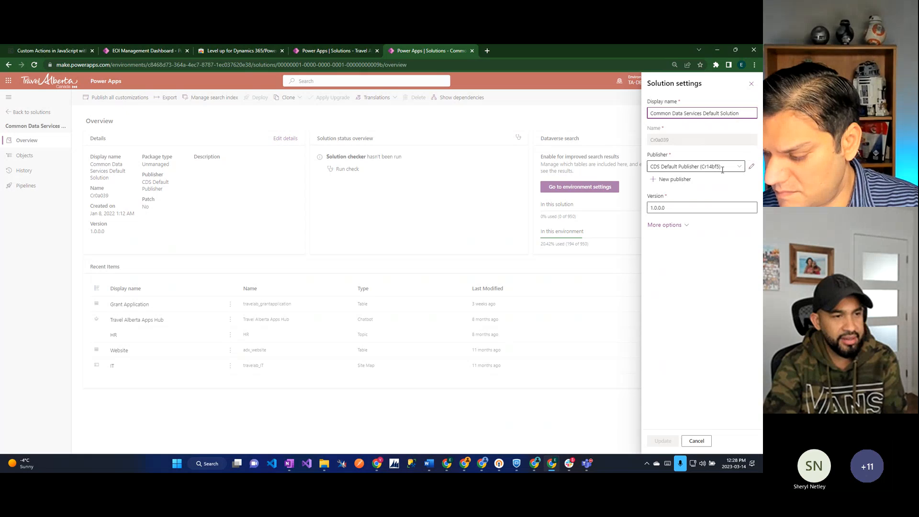
click(751, 168)
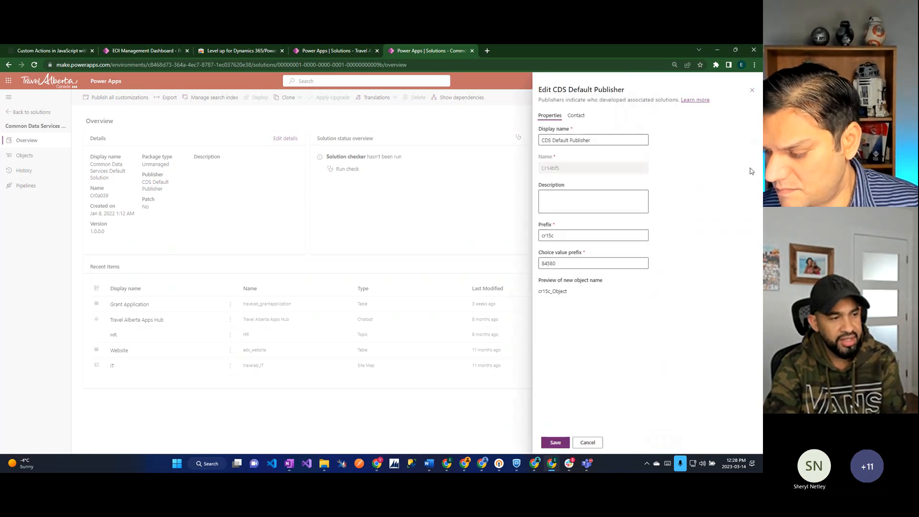
double_click(579, 235)
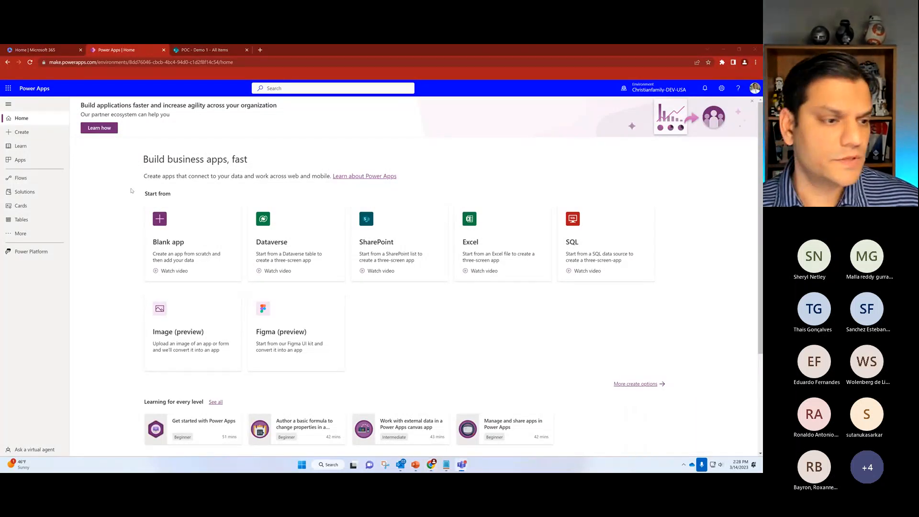
- Start a new table from external data using the SharePoint connection and the POC site as its source
click(21, 219)
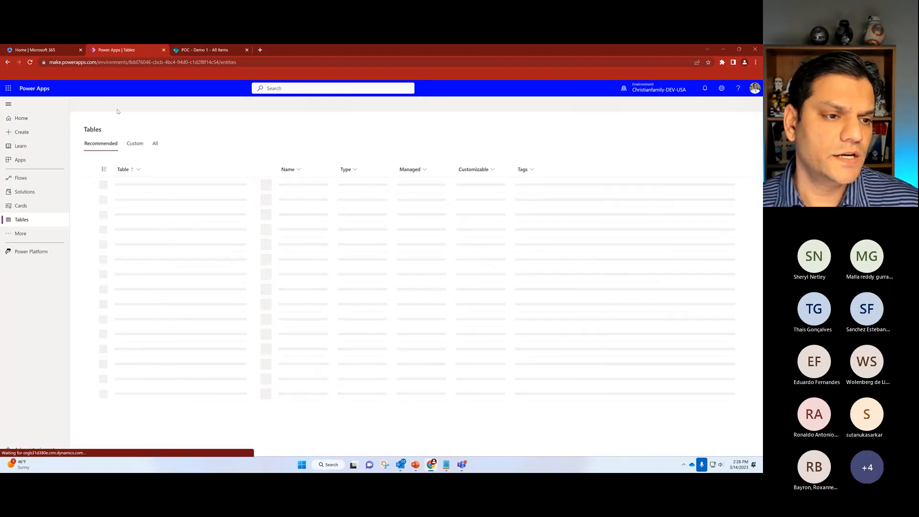
click(116, 105)
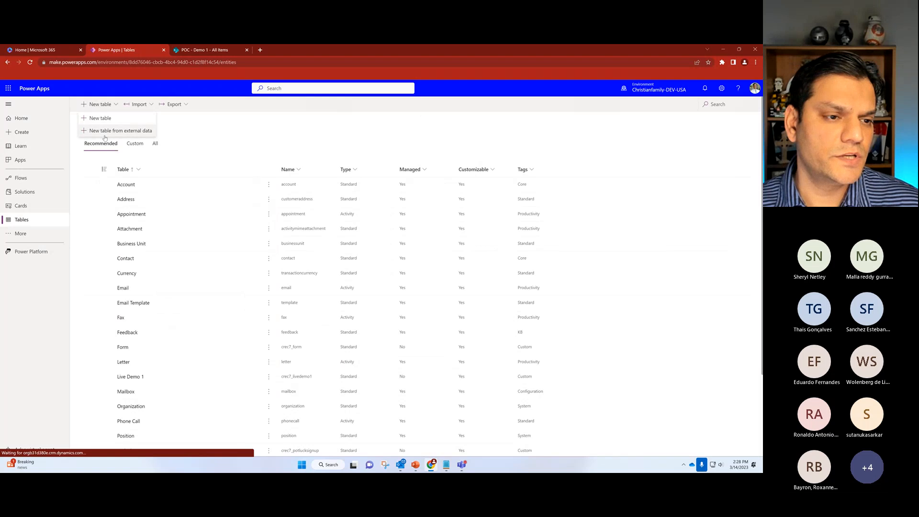
click(110, 132)
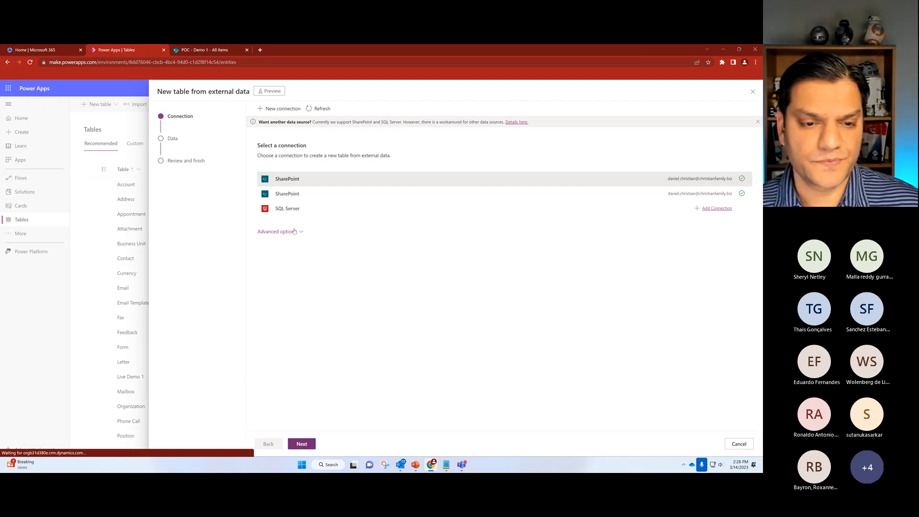
click(302, 444)
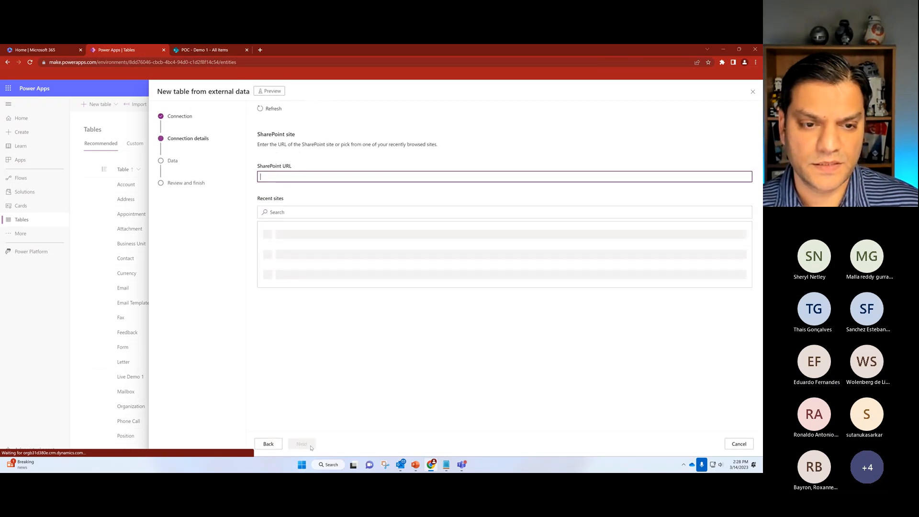
click(300, 236)
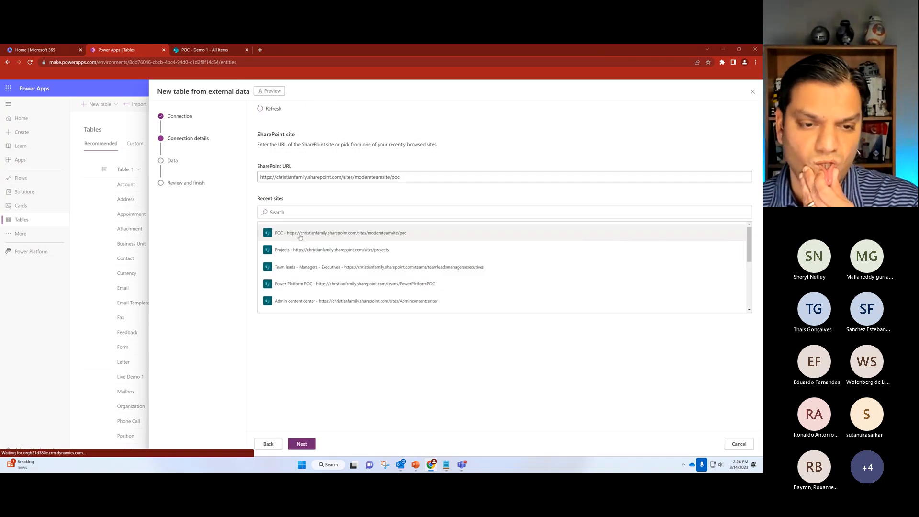
click(301, 444)
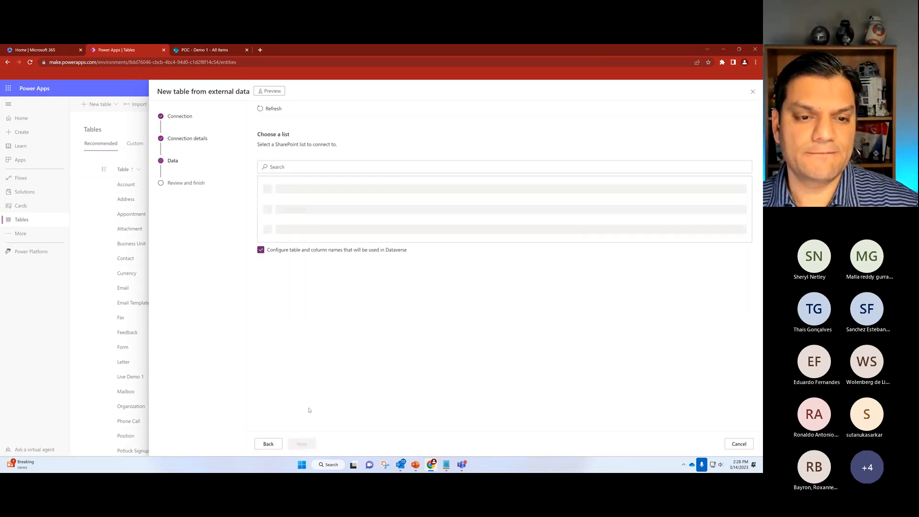
- Choose the Demo 3 list and create the Dataverse virtual table with display name Demo 3 and primary field Title
click(310, 165)
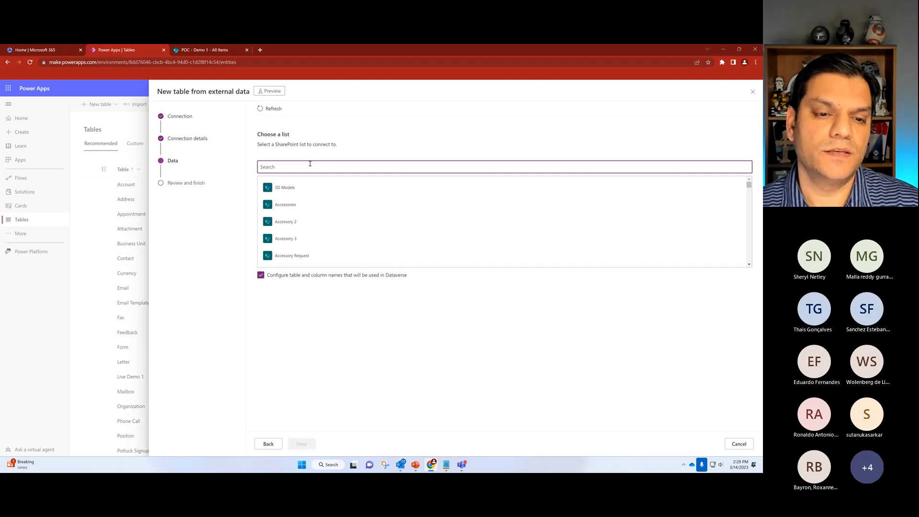
text(demo)
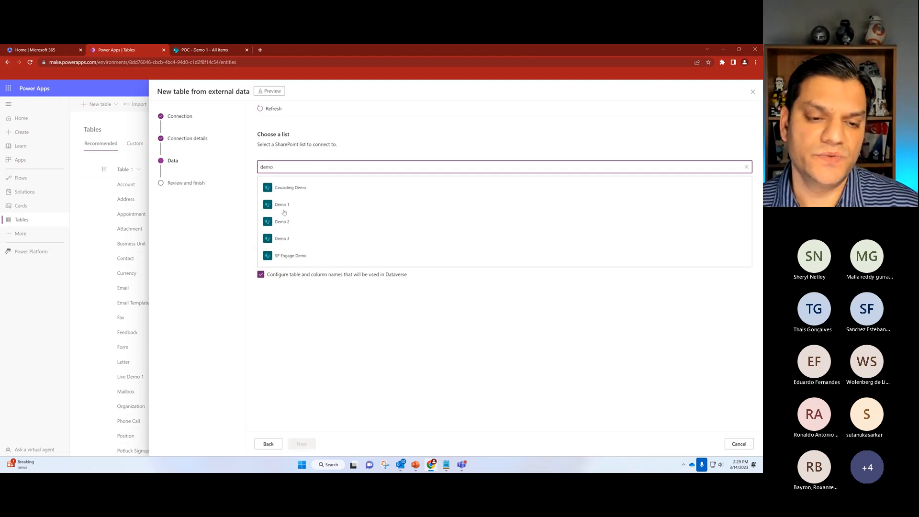
click(277, 242)
click(302, 444)
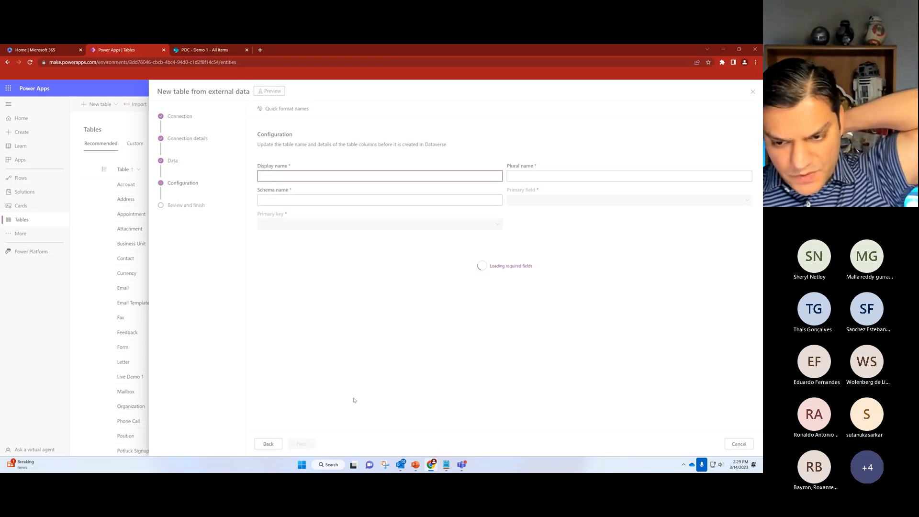
text(Demo 3)
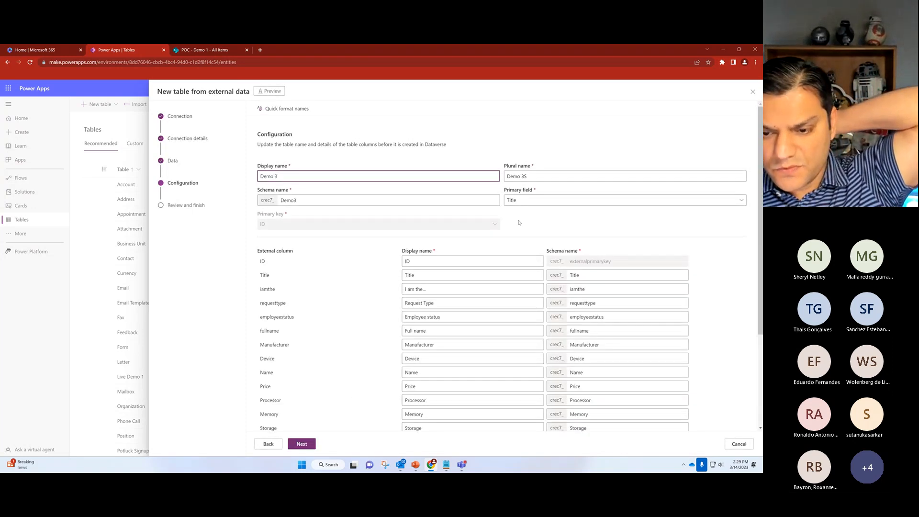
click(305, 448)
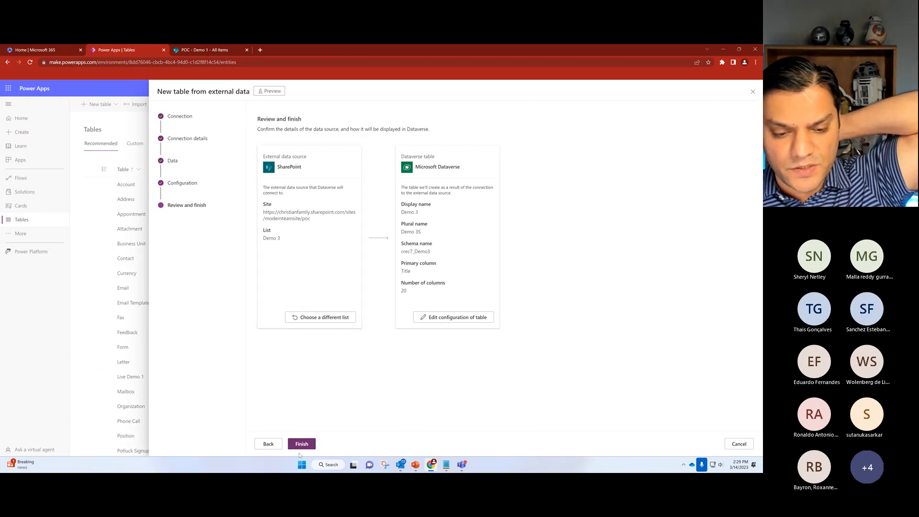
click(301, 444)
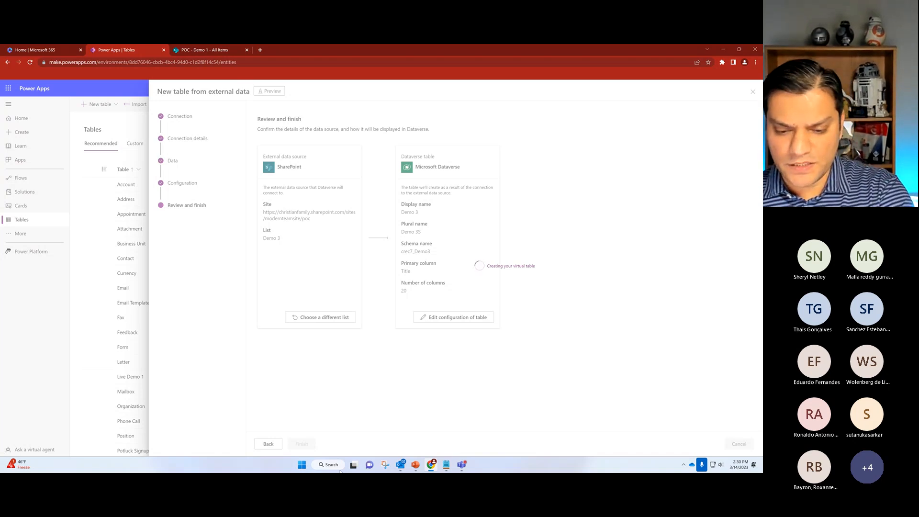
- Switch to PowerPoint and present the Limitations of Virtual Tables slide, revealing its first two points
click(416, 466)
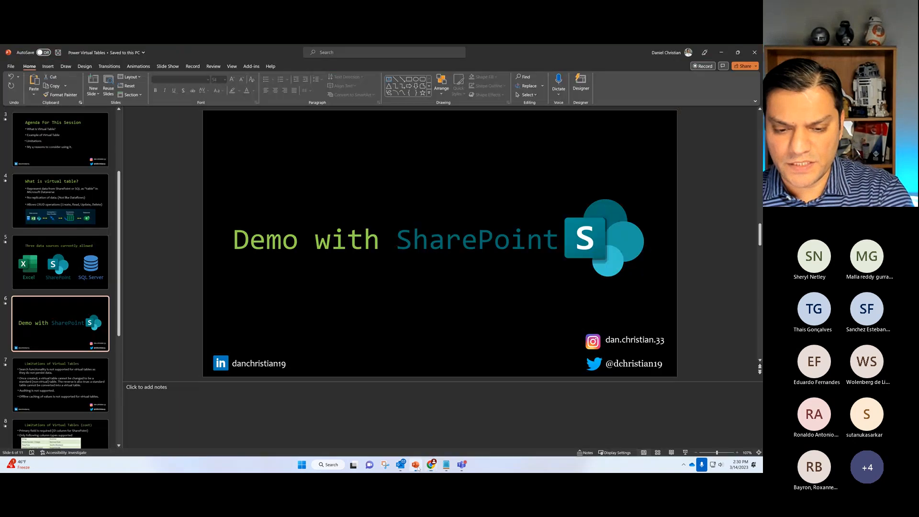
key(Down)
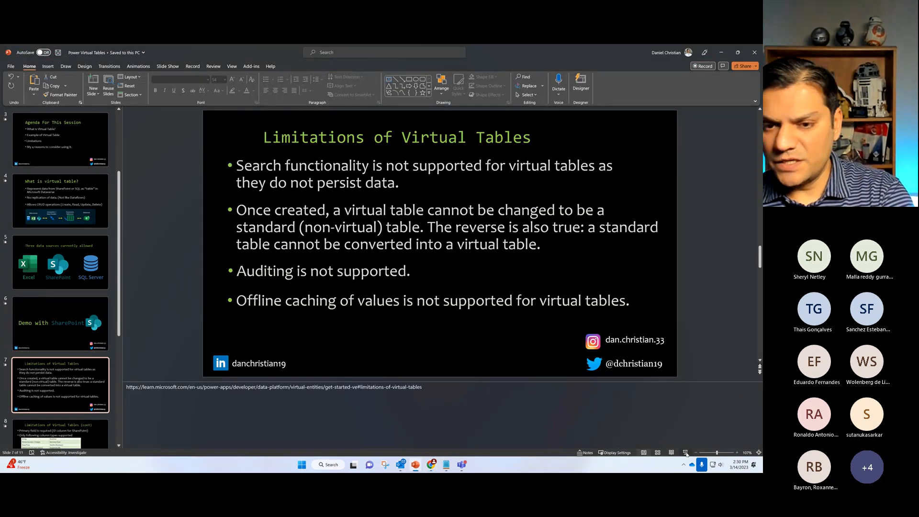
click(685, 452)
key(Right)
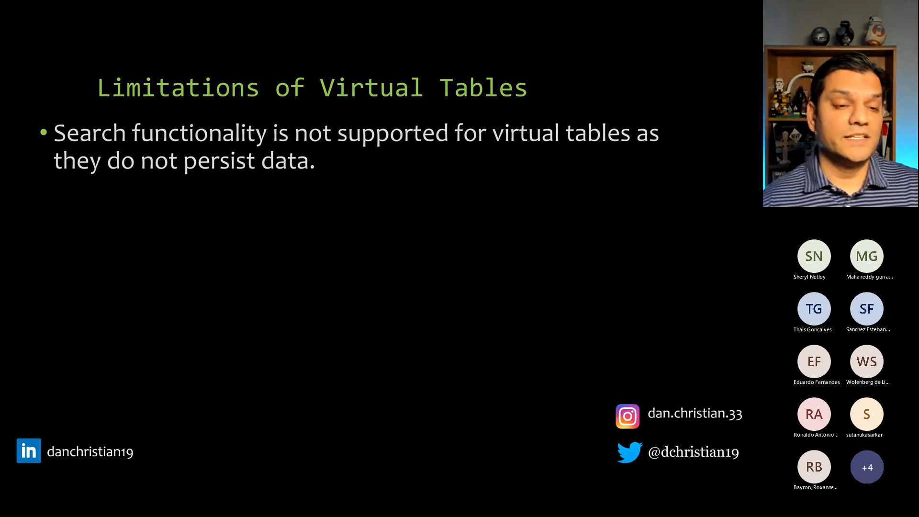
key(Right)
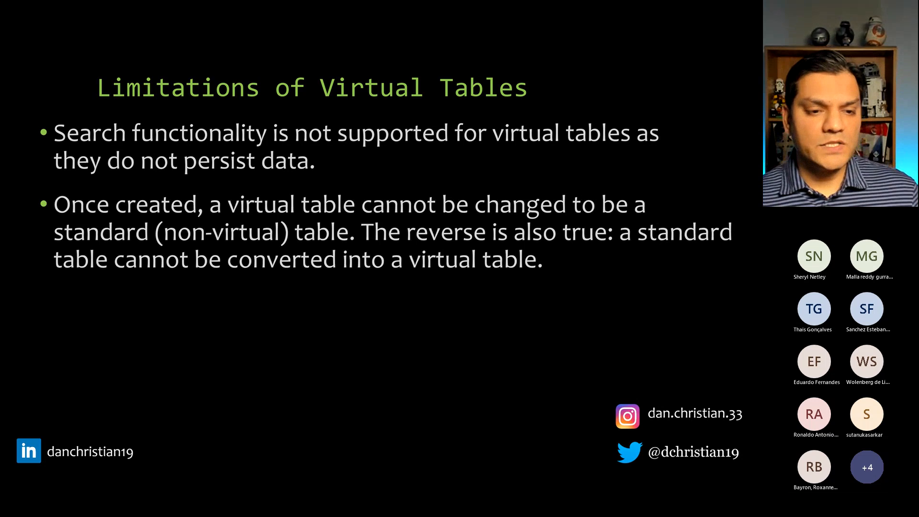
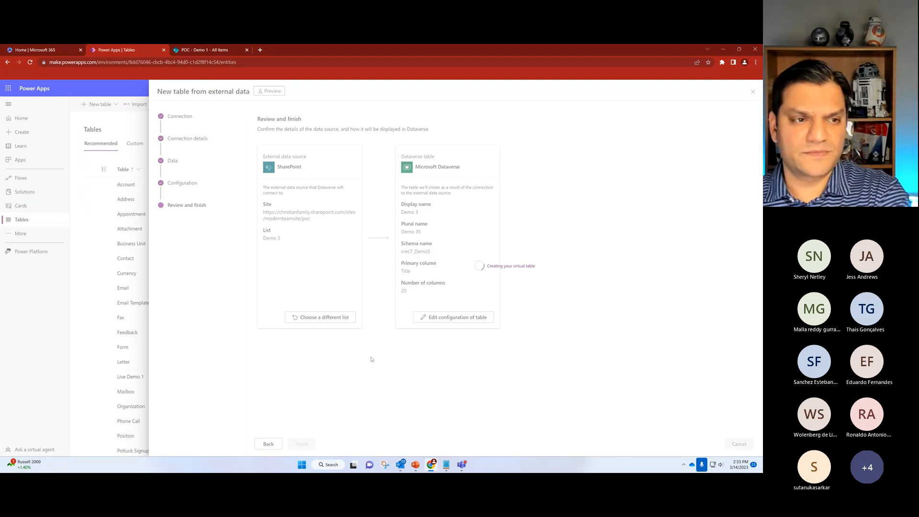
- Reload the Power Apps tables list and filter it by type to show only Virtual tables
click(31, 62)
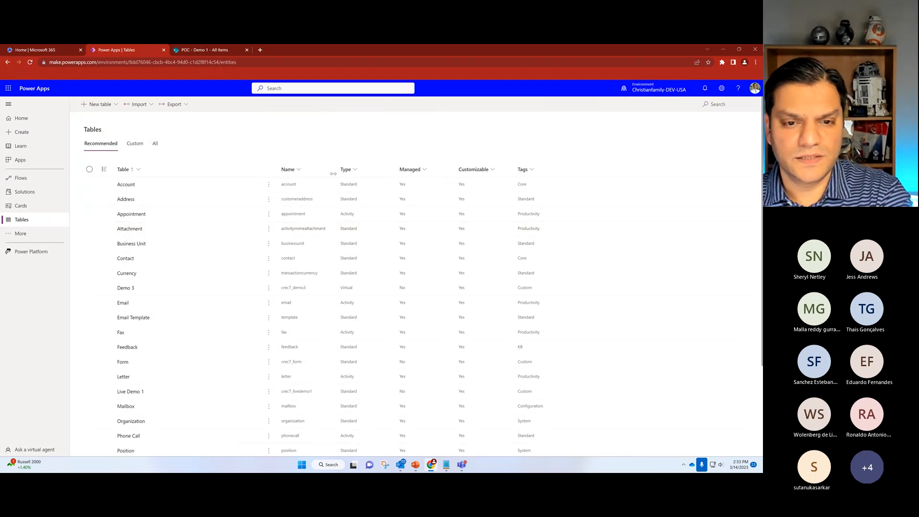
click(357, 176)
click(343, 211)
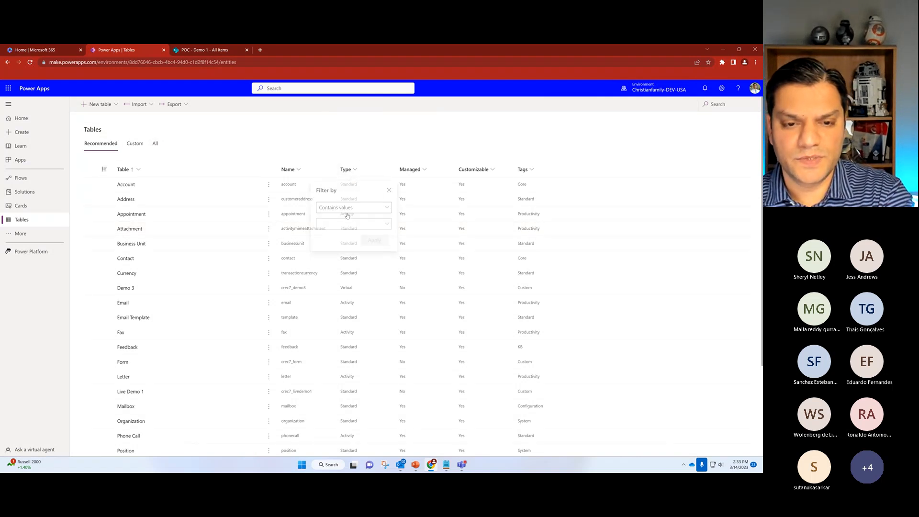
click(374, 209)
click(344, 222)
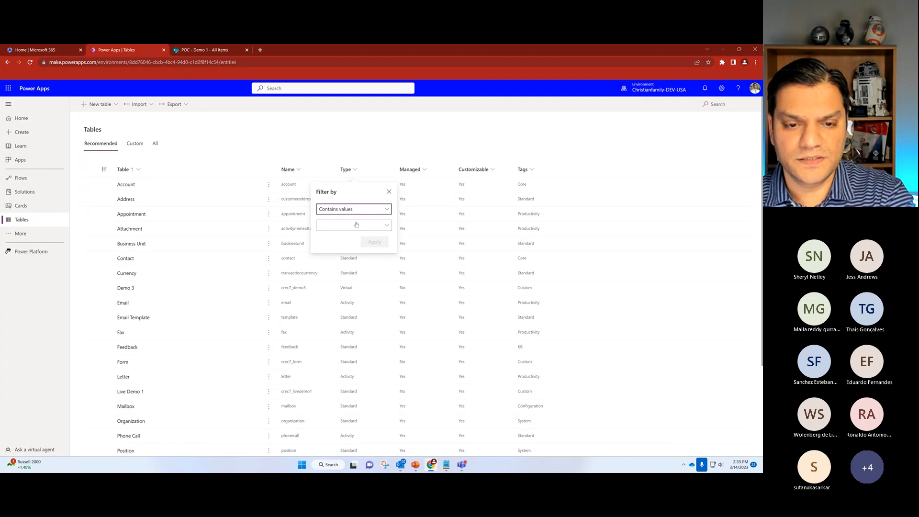
click(356, 225)
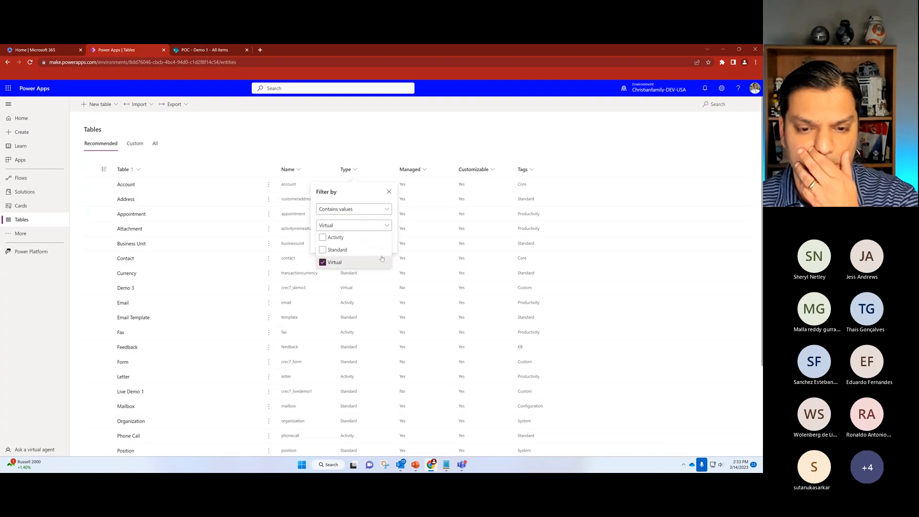
click(383, 261)
click(361, 190)
click(372, 243)
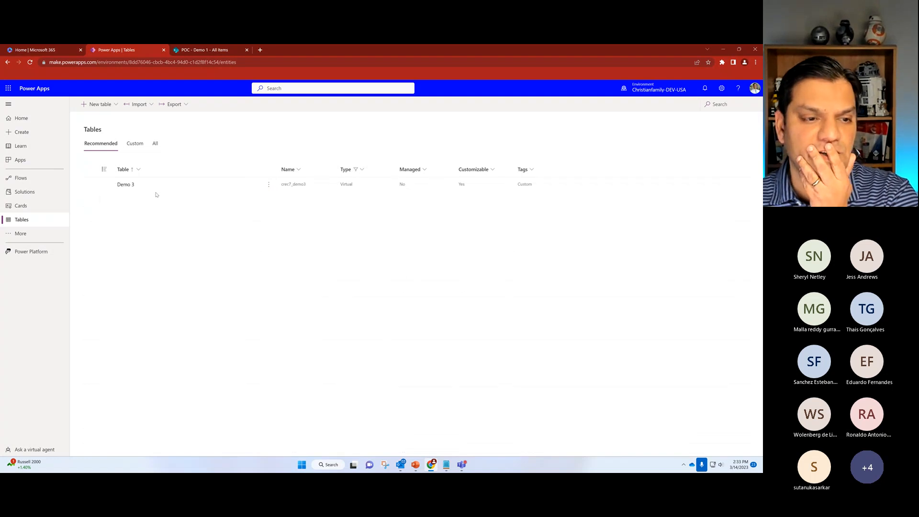
- Open the Demo 3 table and examine the type given in its table properties
click(128, 186)
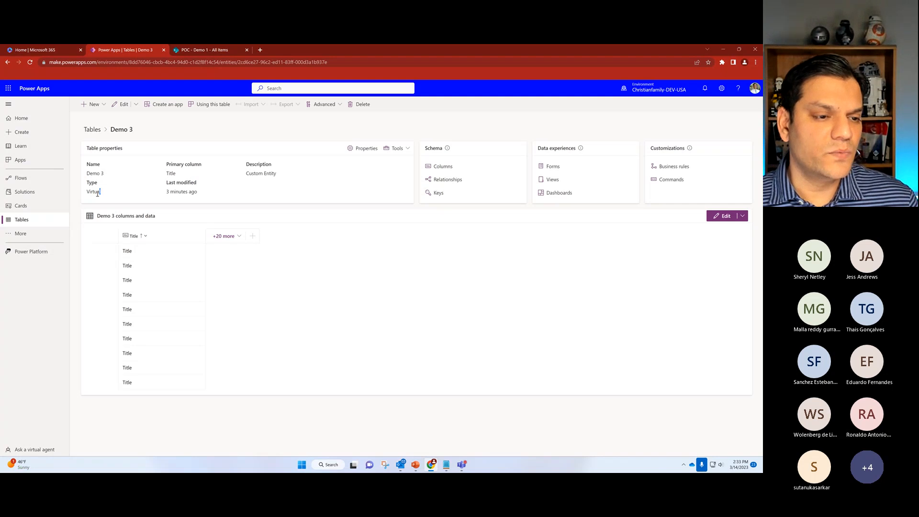
drag(98, 194, 87, 196)
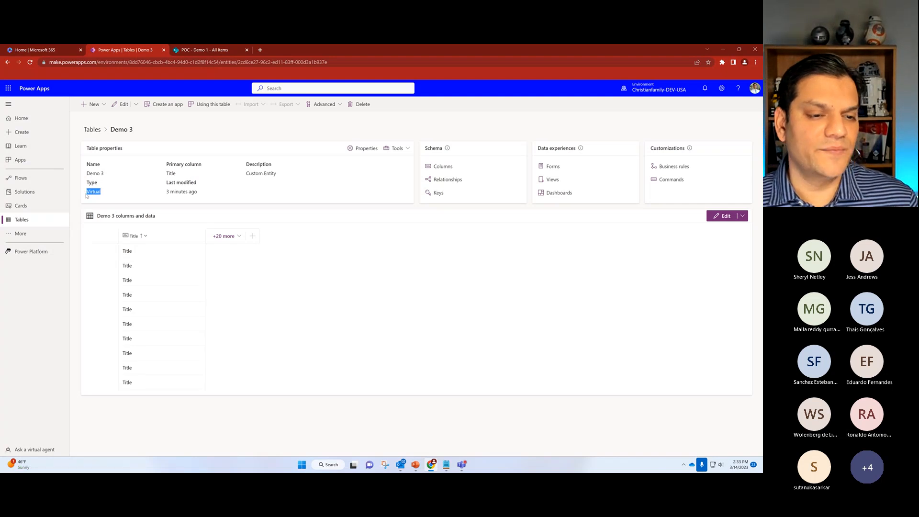
click(132, 202)
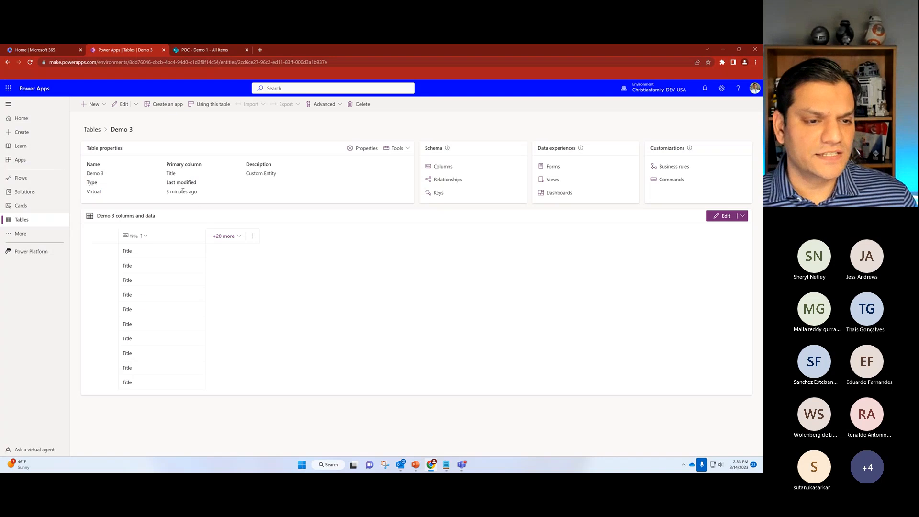
- Show the Device, Email address, Employee status and Full name columns in the Demo 3 data preview
click(232, 236)
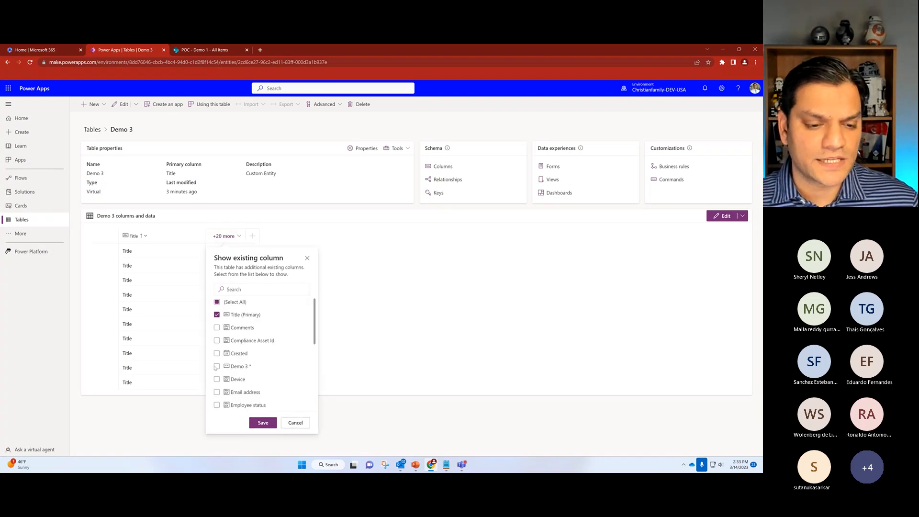
click(216, 379)
scroll(218, 388, down, 1)
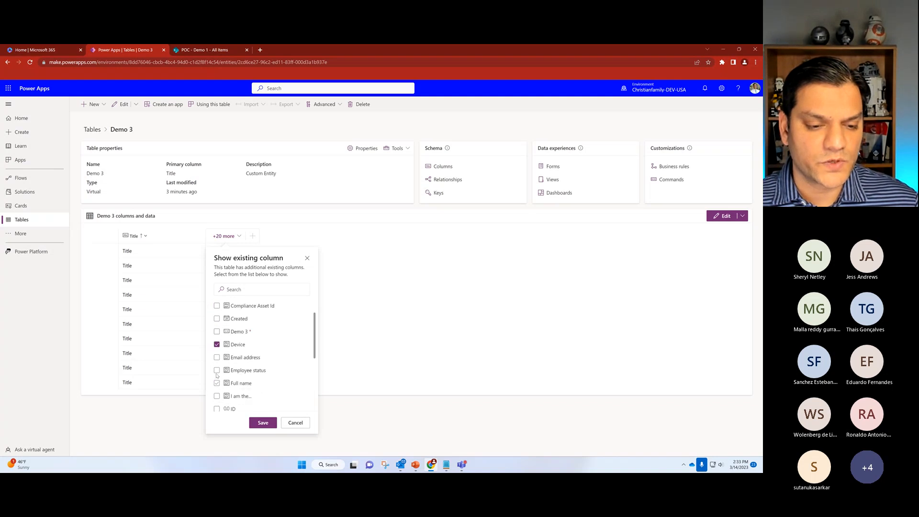
click(217, 358)
click(217, 370)
click(217, 384)
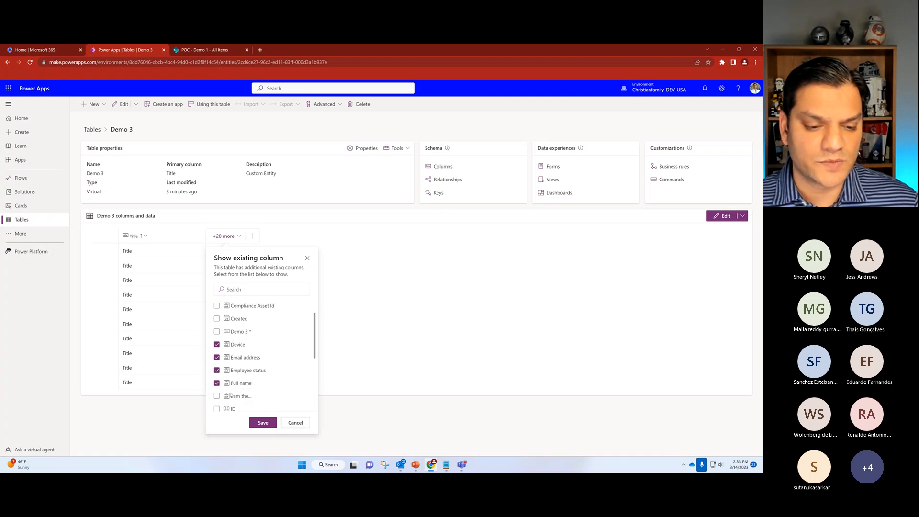
click(263, 423)
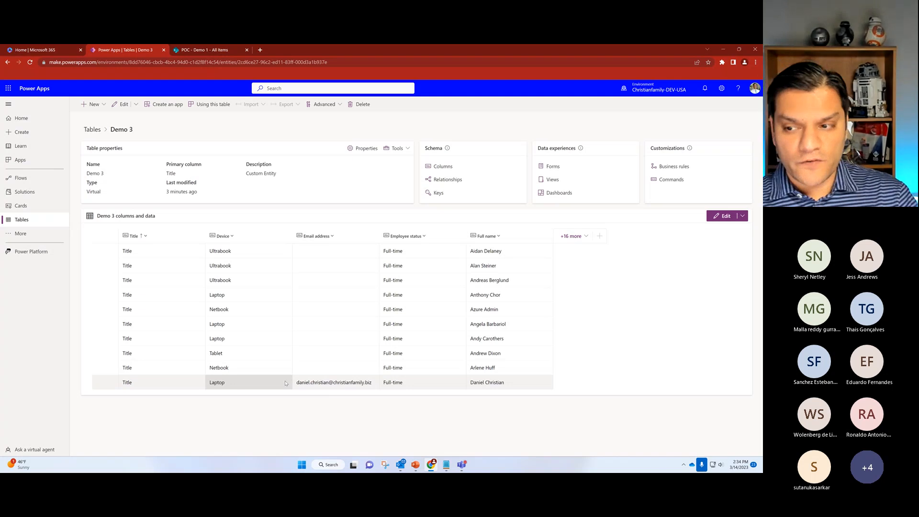
- Open the Demo 3 table's data for editing and show the Device, Email address and Employee status columns
click(123, 106)
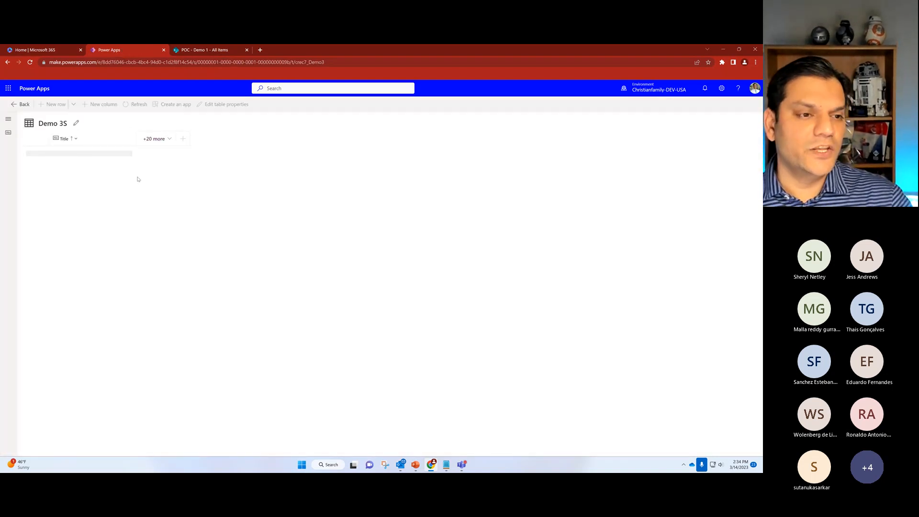
click(160, 143)
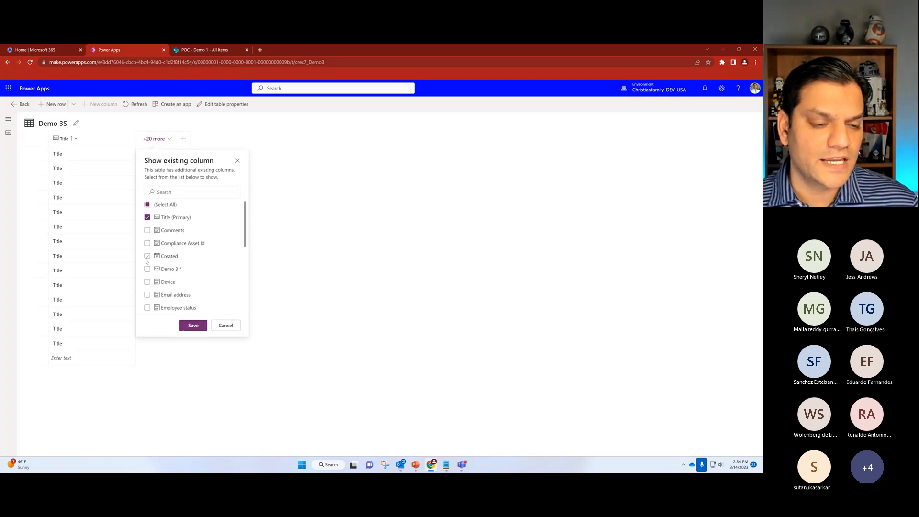
click(147, 282)
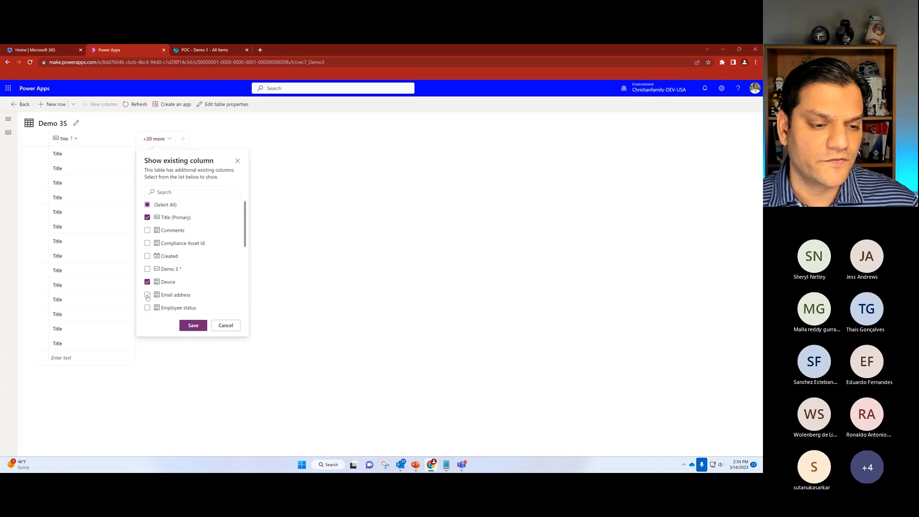
click(147, 295)
click(147, 308)
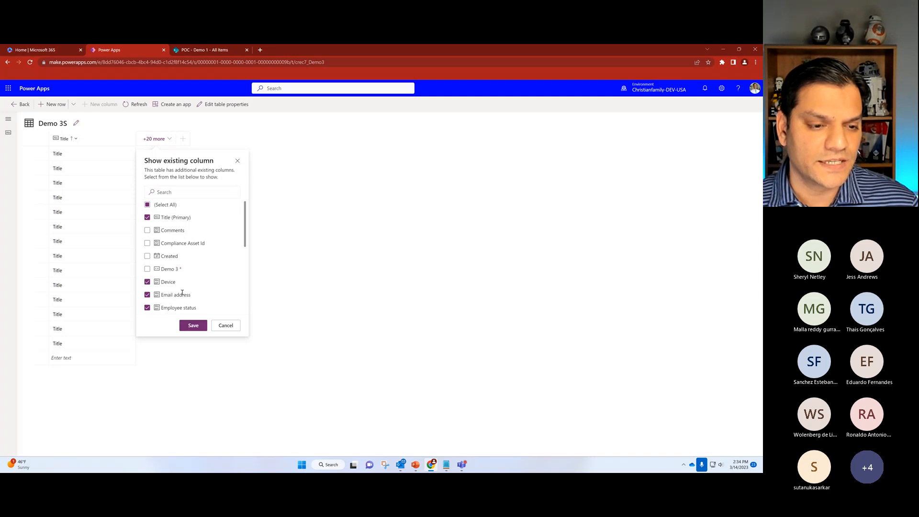
scroll(183, 295, down, 1)
click(191, 325)
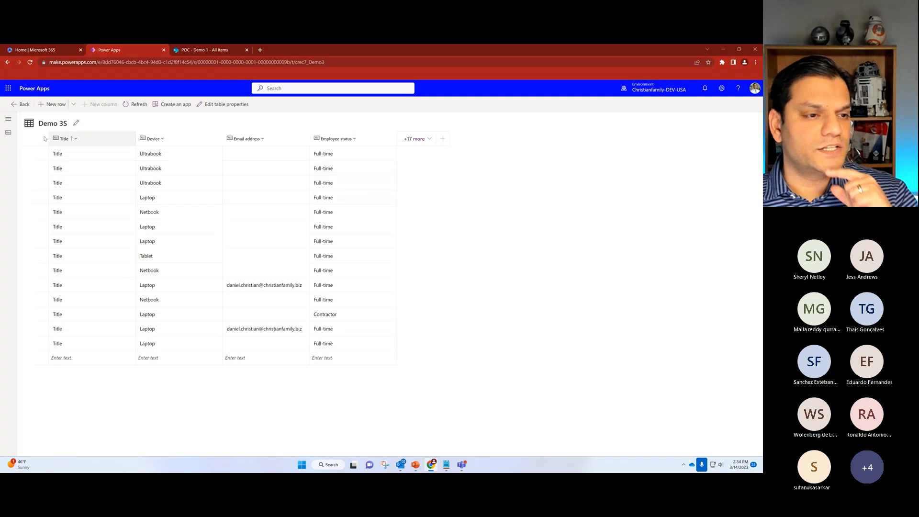
click(76, 123)
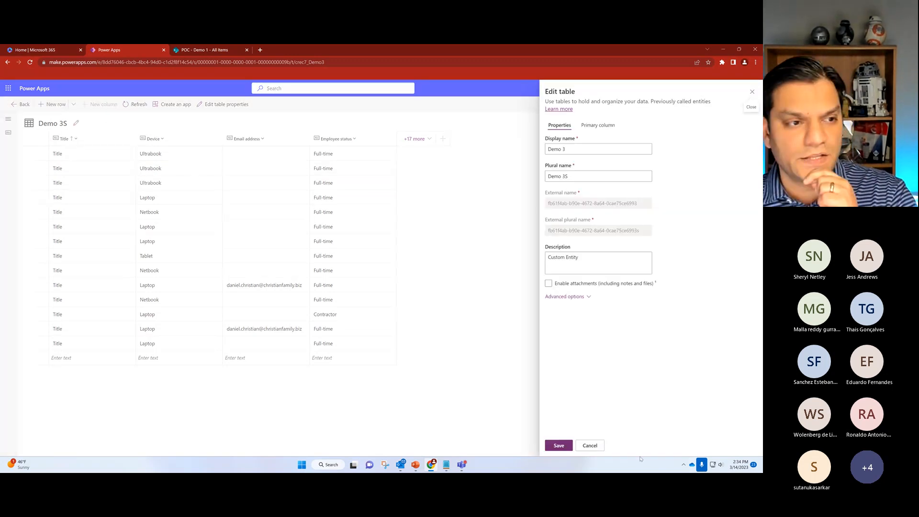
click(589, 445)
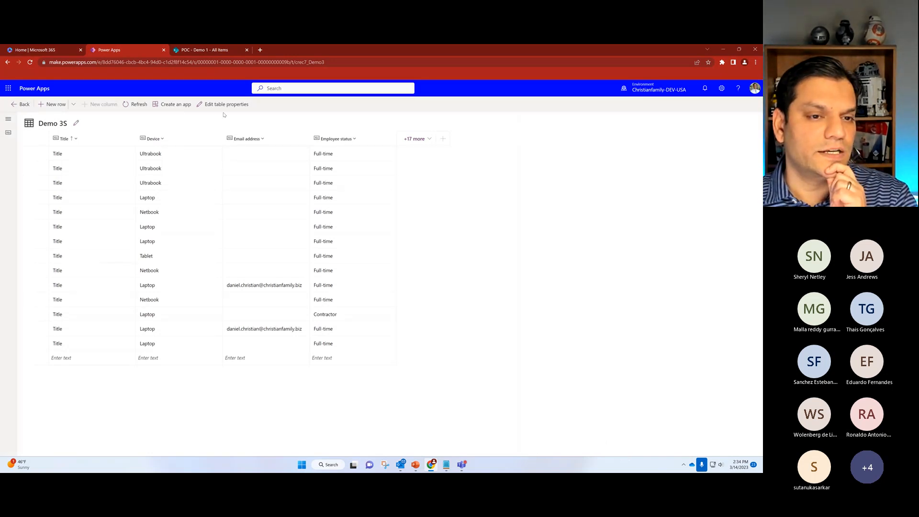
click(21, 104)
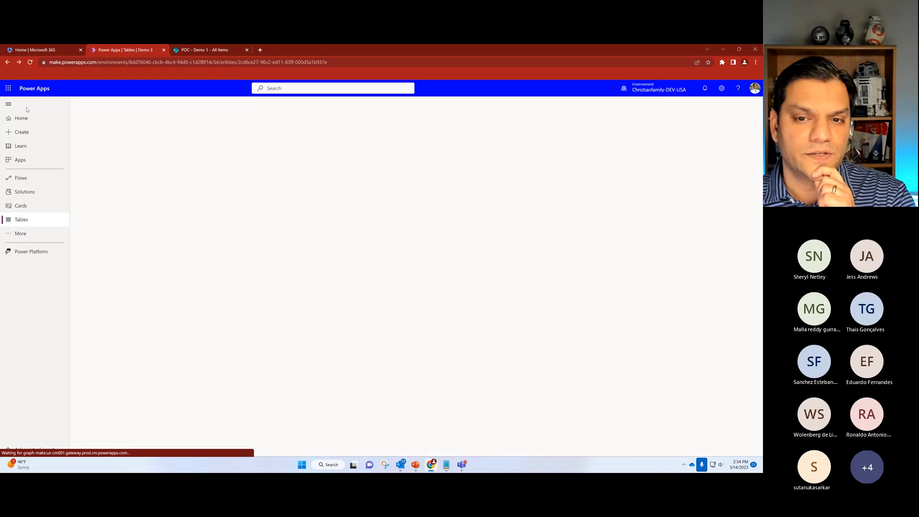
click(121, 104)
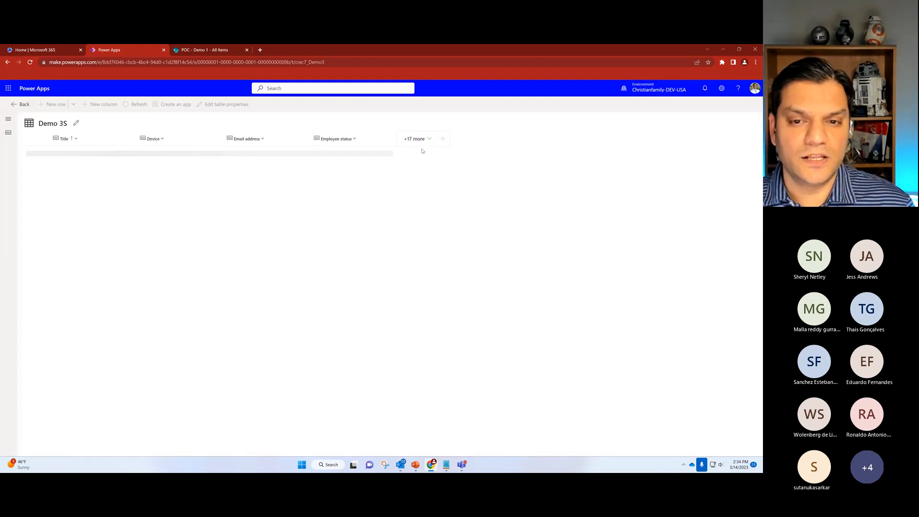
- Show the ID column in the Demo 3 table's data
click(424, 139)
scroll(410, 233, down, 5)
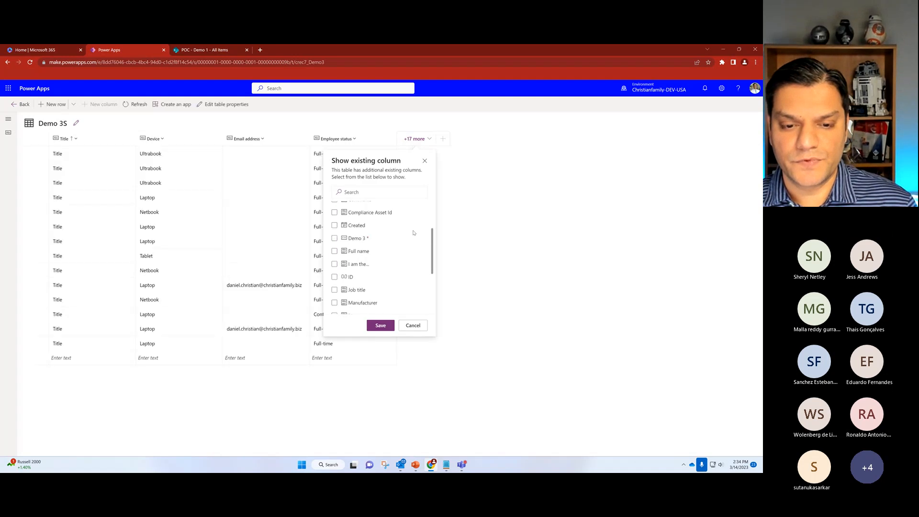
click(334, 216)
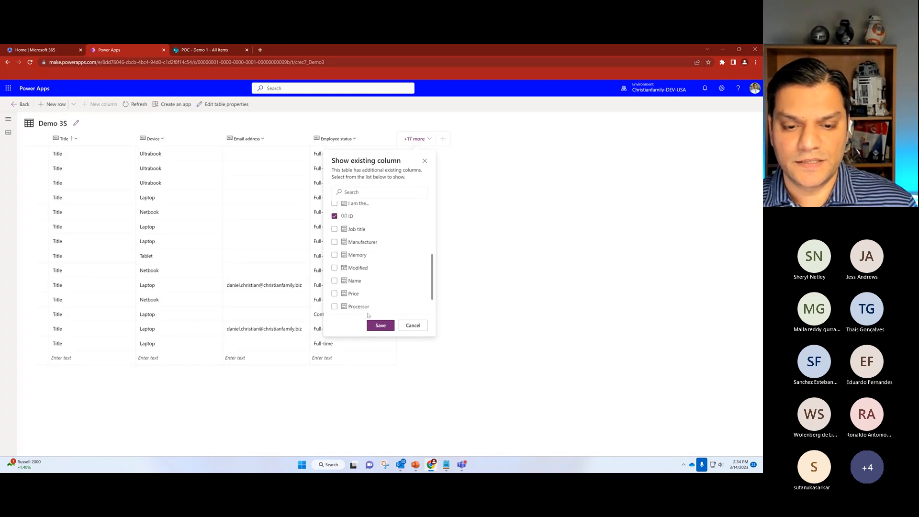
click(373, 329)
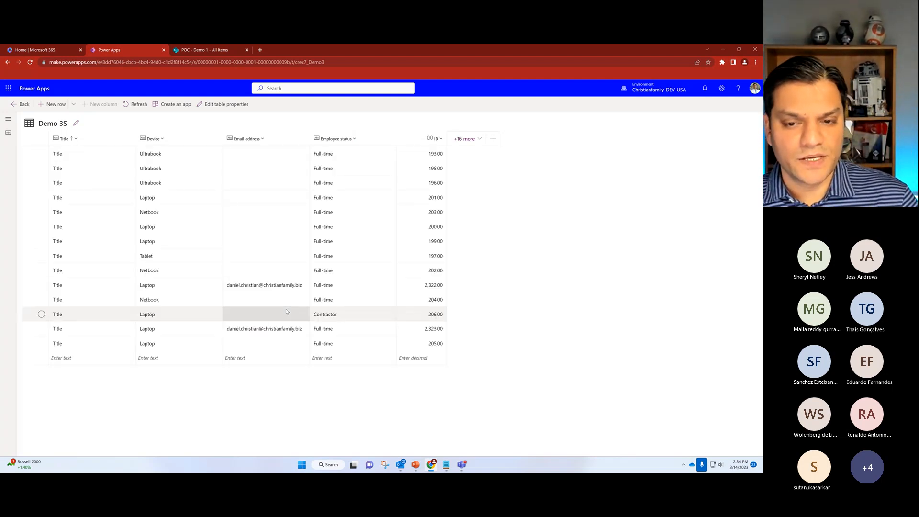
click(473, 147)
scroll(451, 261, down, 3)
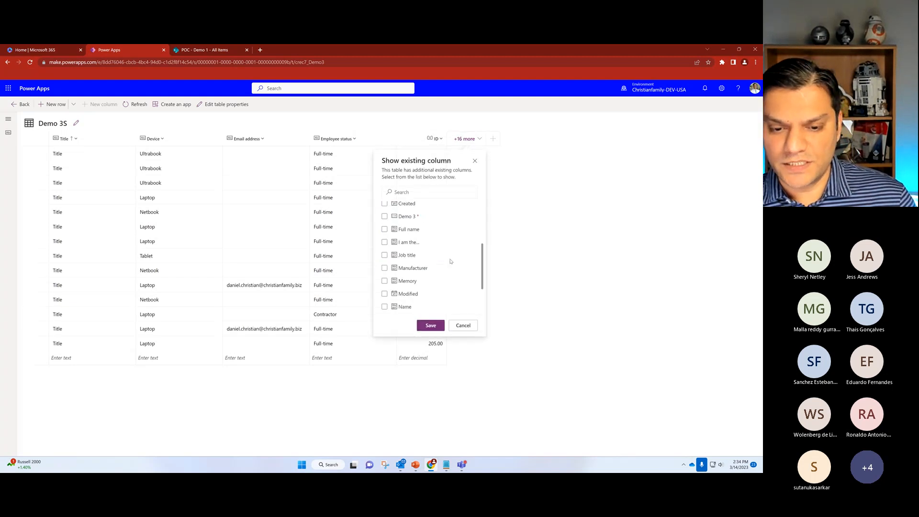
scroll(451, 261, down, 3)
scroll(451, 261, up, 6)
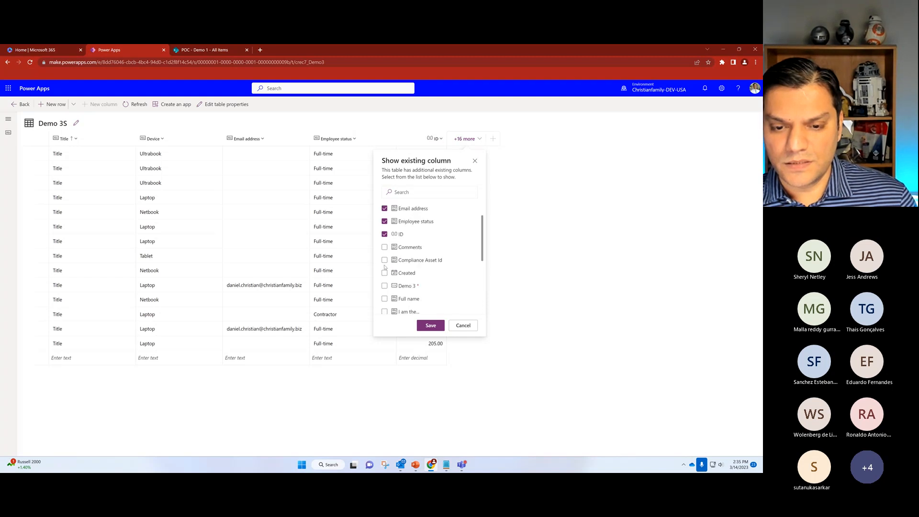
scroll(388, 269, down, 3)
scroll(389, 262, down, 3)
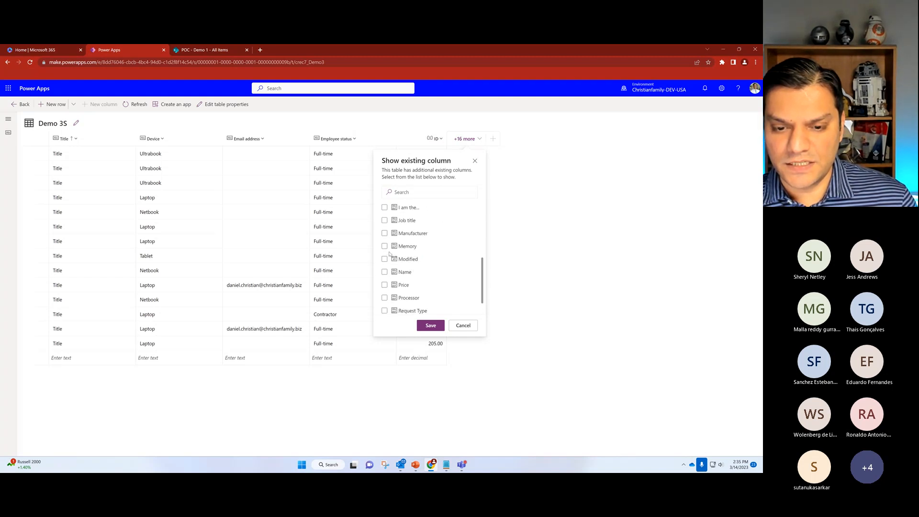
click(456, 327)
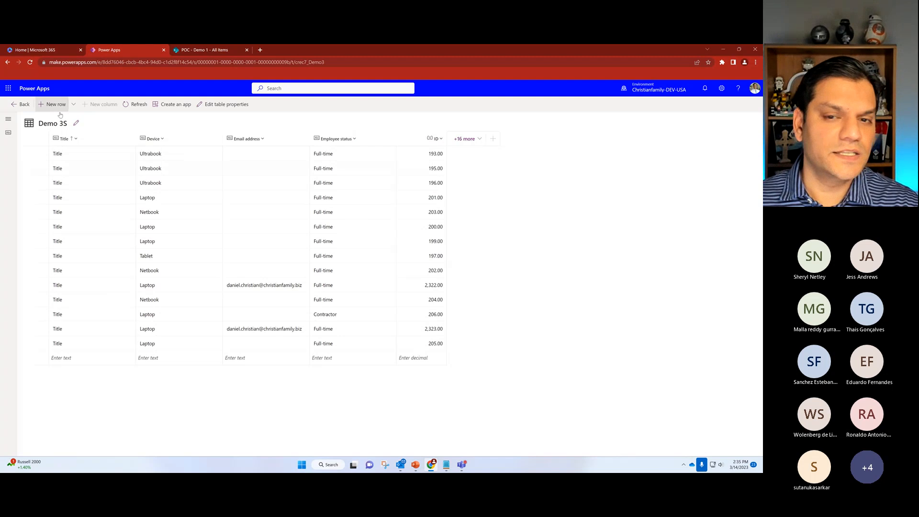
- Show the Name column in the Demo 3 data and place it between Device and Email address
click(462, 138)
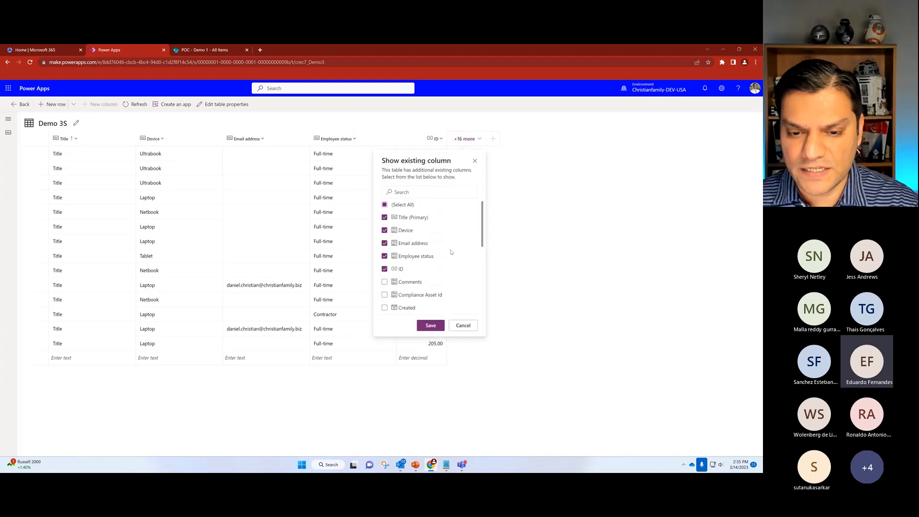
scroll(451, 252, down, 3)
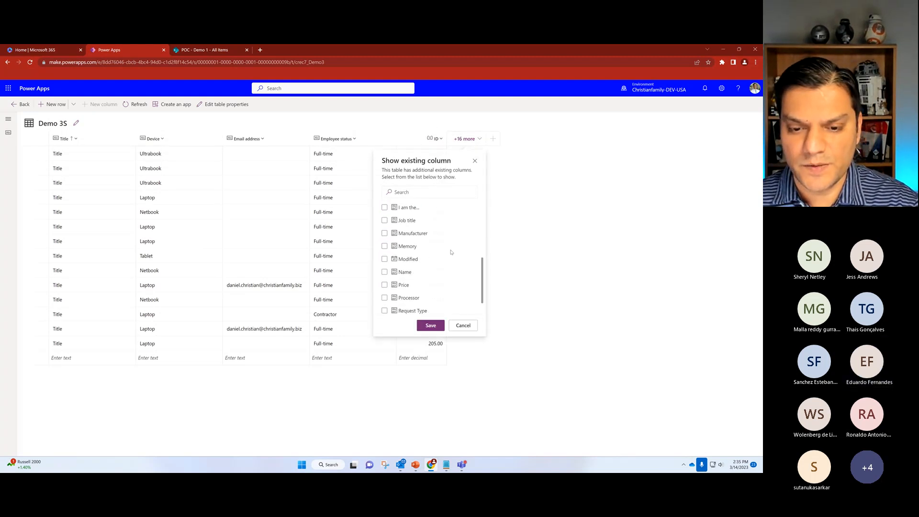
click(384, 272)
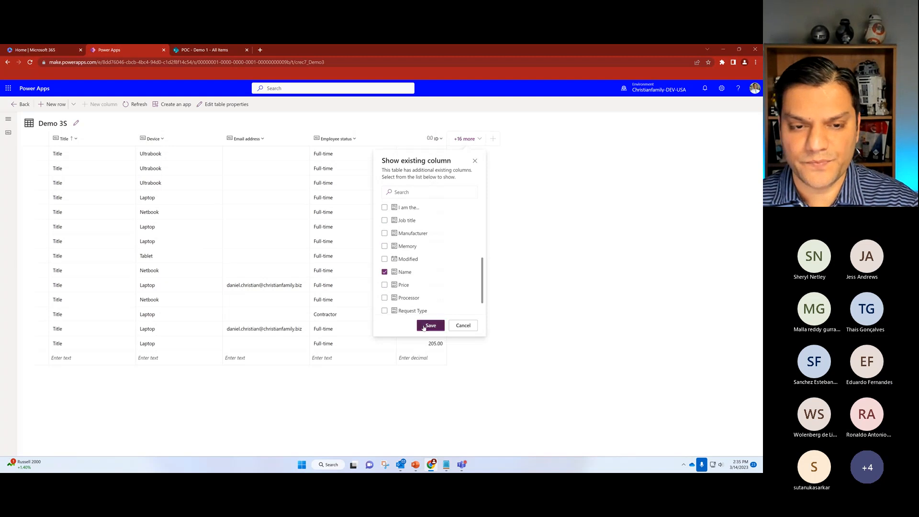
click(430, 325)
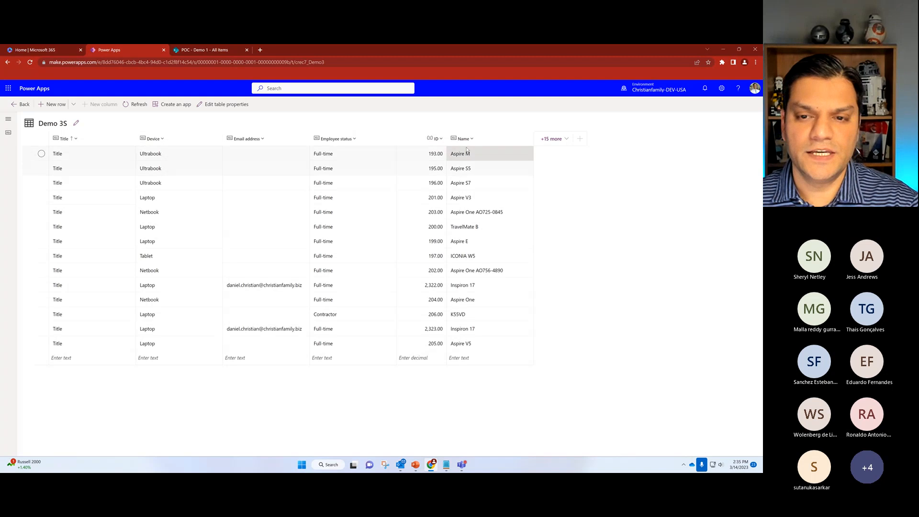
drag(463, 138, 261, 144)
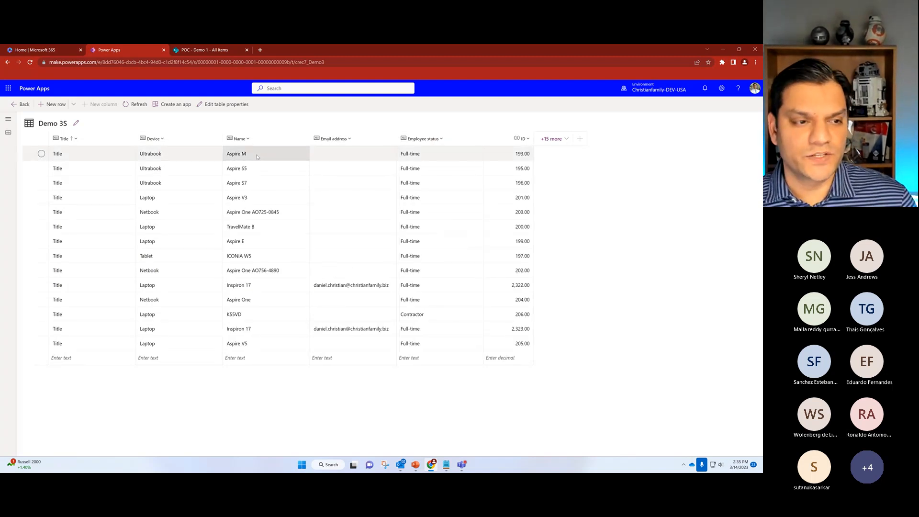
- Examine the Aspire M row in its edit form, then close the form and refresh the table
click(258, 156)
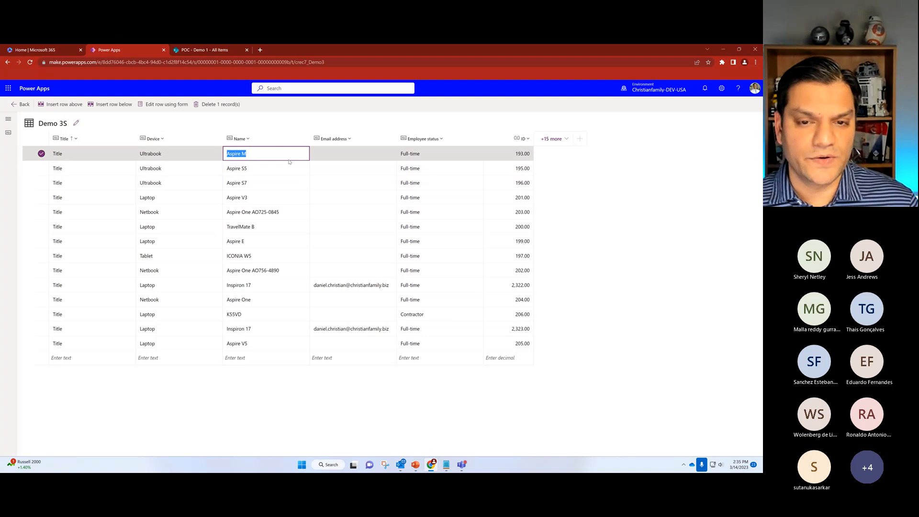
click(170, 105)
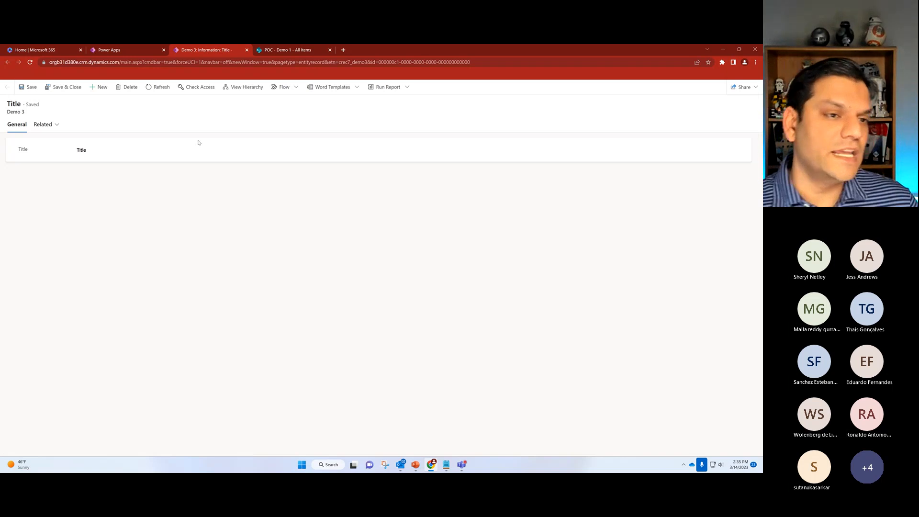
click(247, 50)
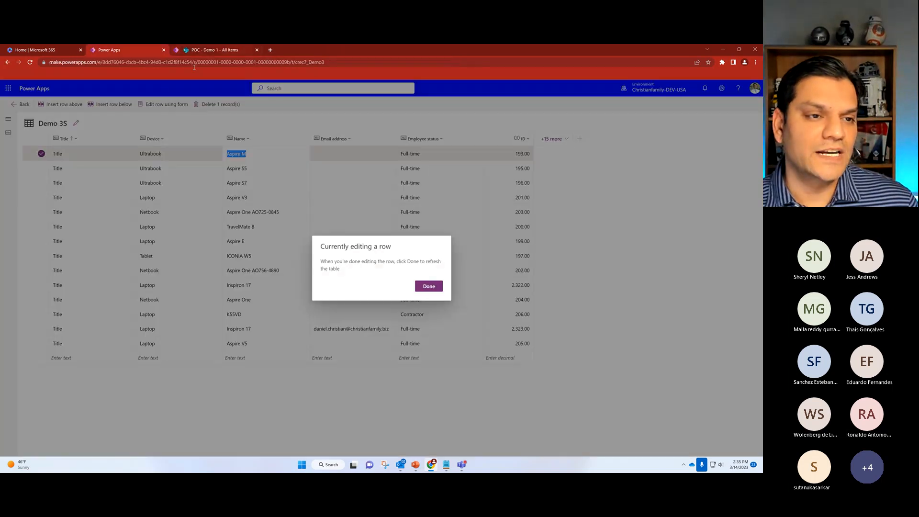
click(427, 288)
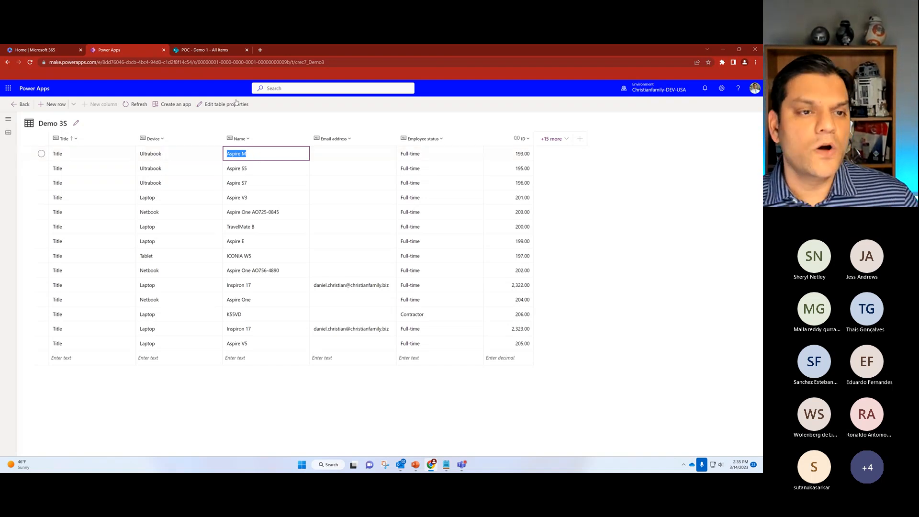
- Delete the Aspire M row from the Demo 3 virtual table
click(207, 51)
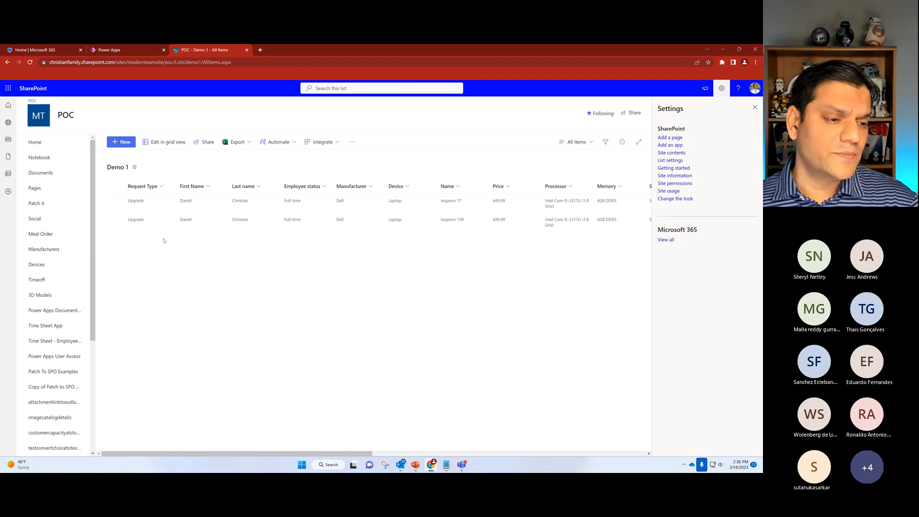
click(117, 51)
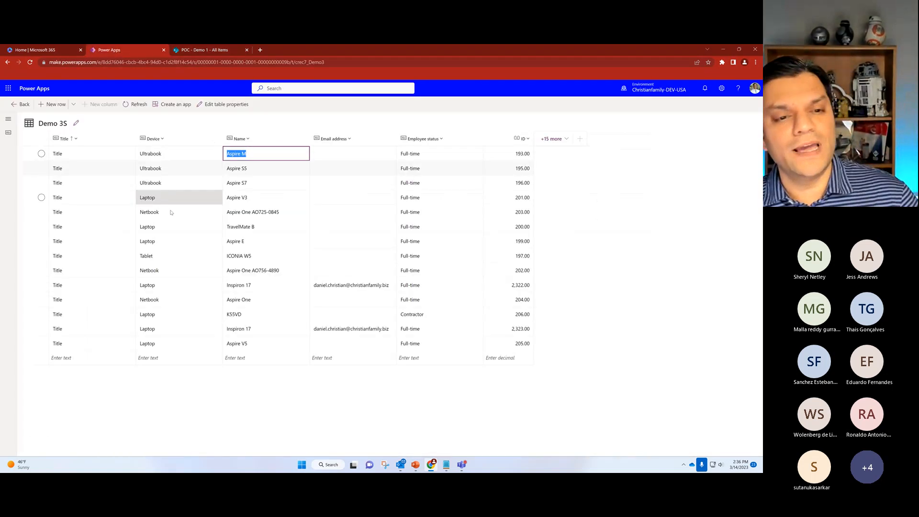
click(270, 159)
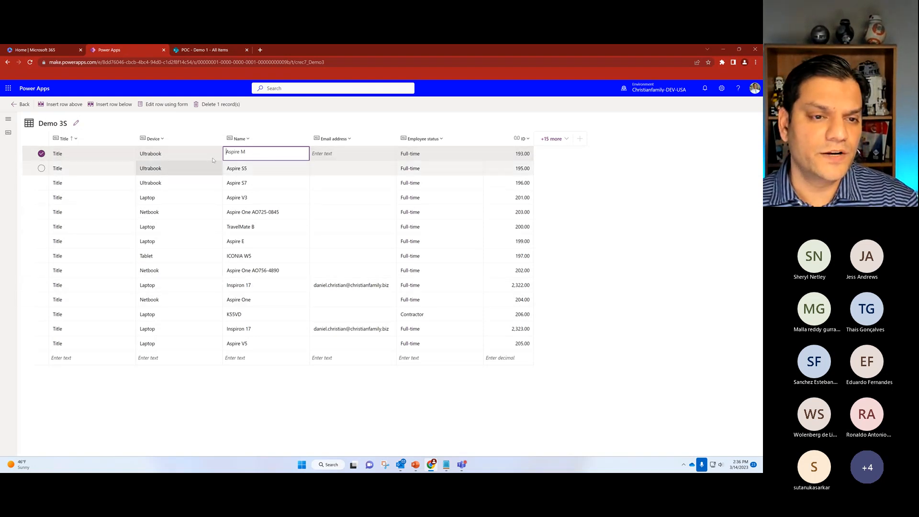
click(226, 105)
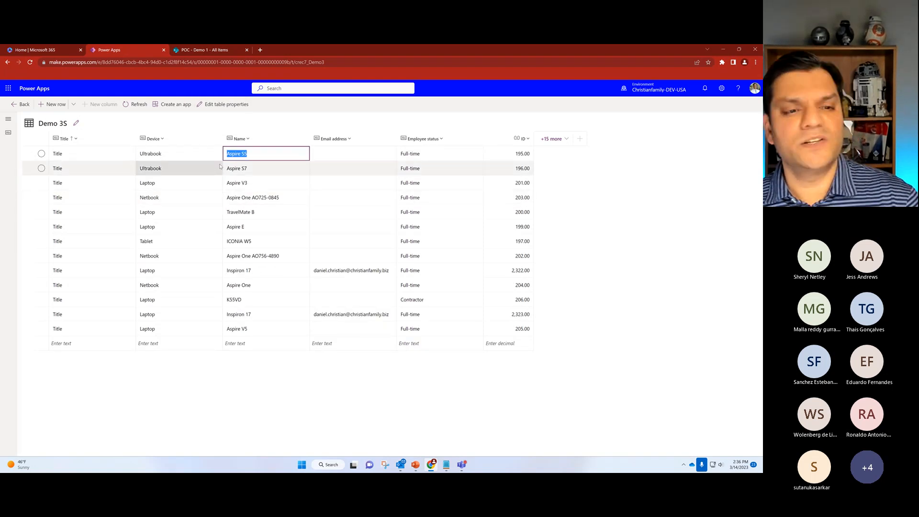
- Capture a rectangular screen snip of the command bar and first rows of the Demo 3 table
click(386, 464)
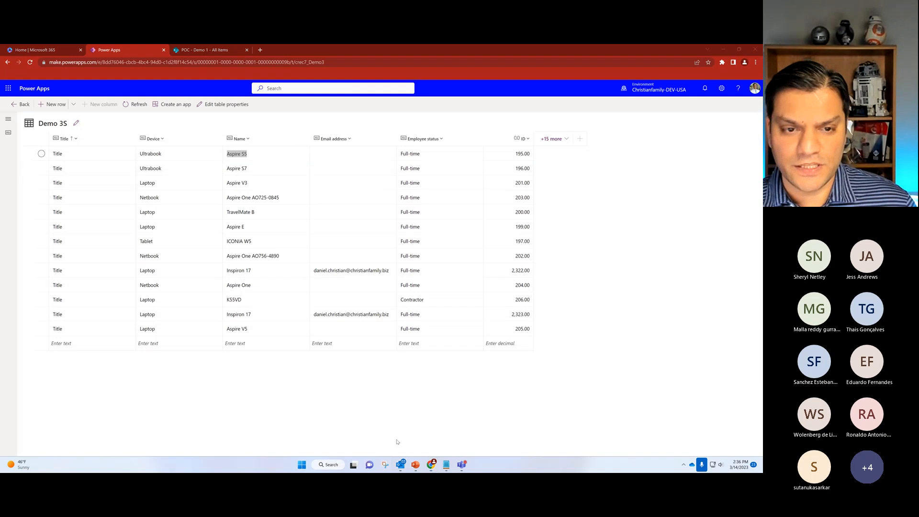
click(315, 201)
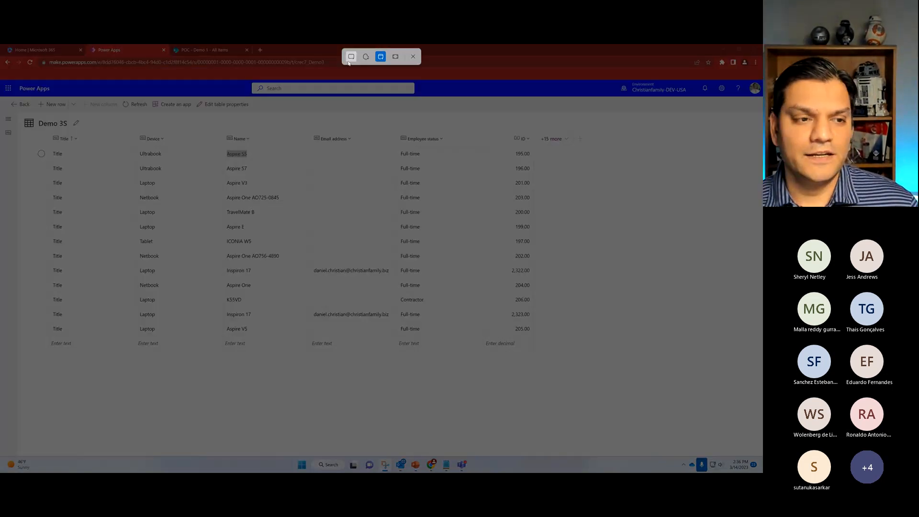
click(351, 57)
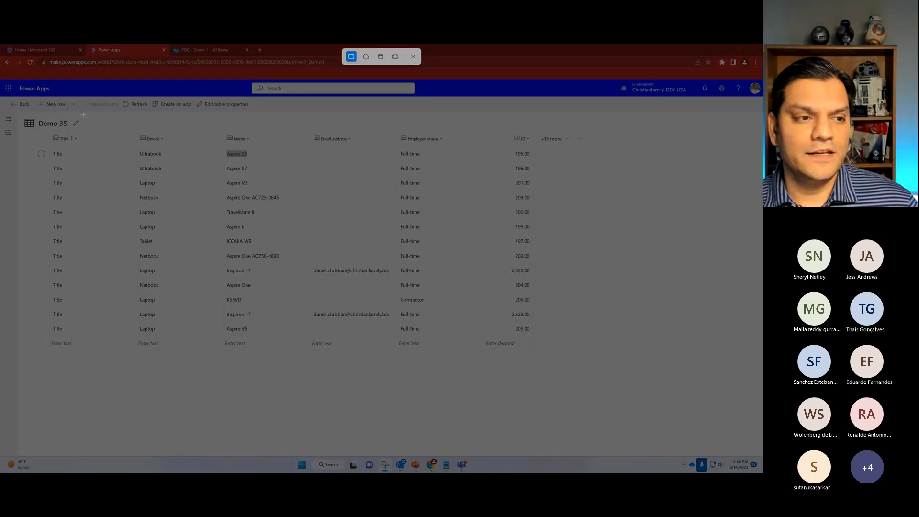
drag(24, 106, 340, 231)
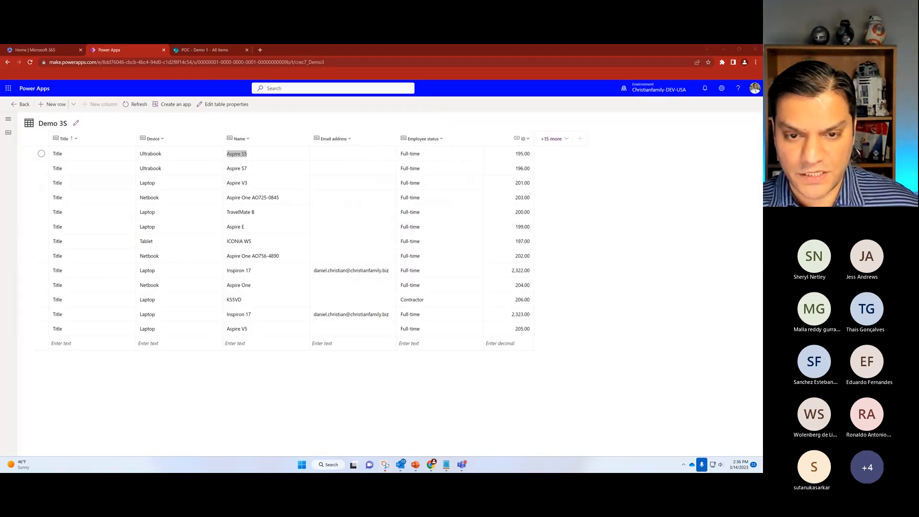
click(519, 186)
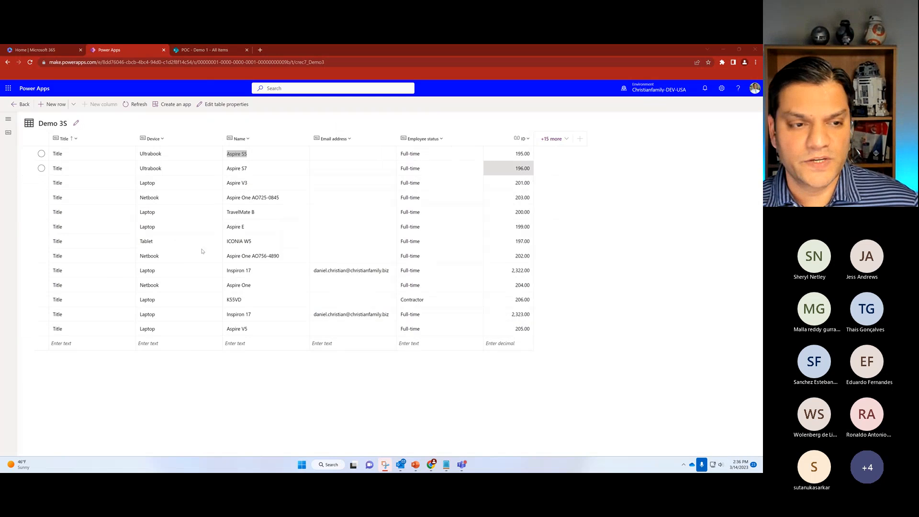
- Delete the Aspire S5 and Aspire S7 rows from the Demo 3 virtual table
click(289, 151)
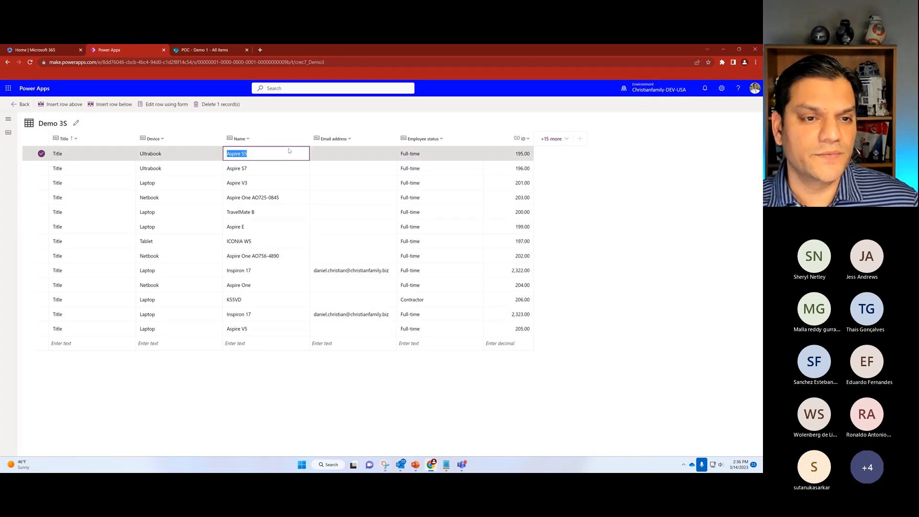
click(220, 105)
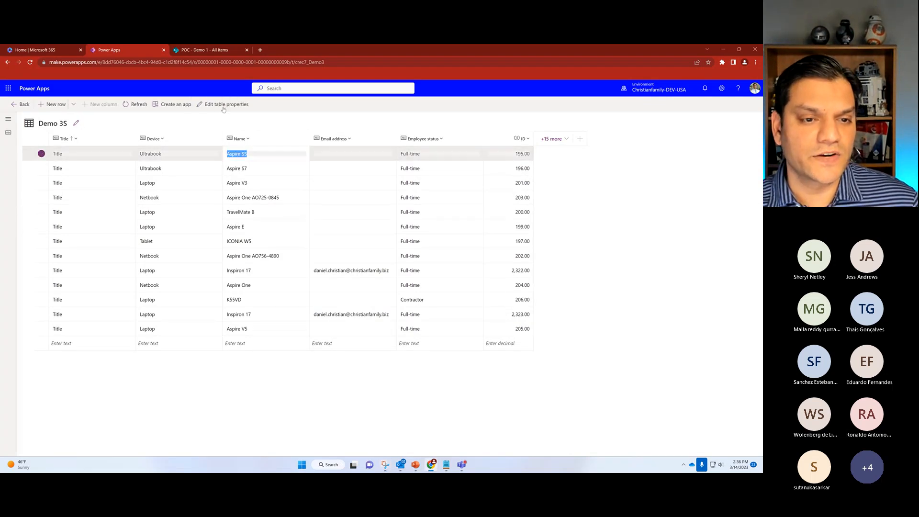
click(255, 169)
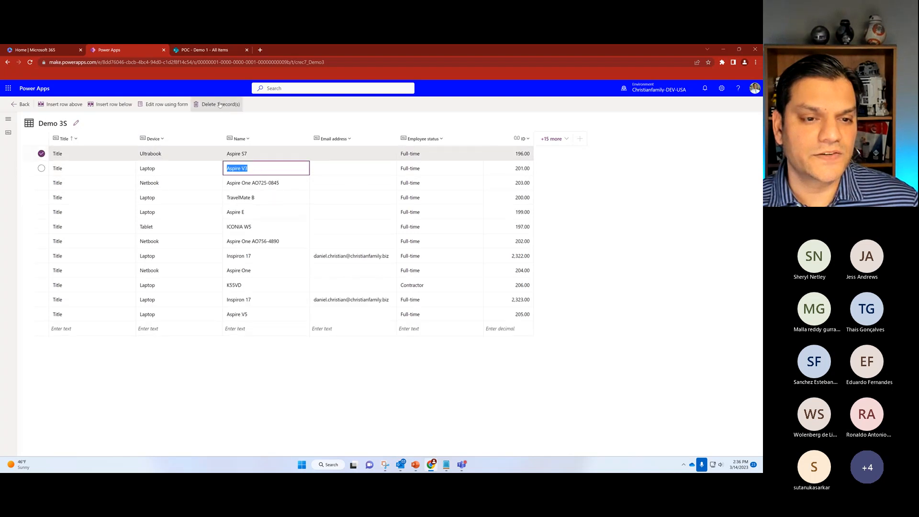
- Switch to SharePoint and open the Demo 3 list from the POC site's contents
click(183, 51)
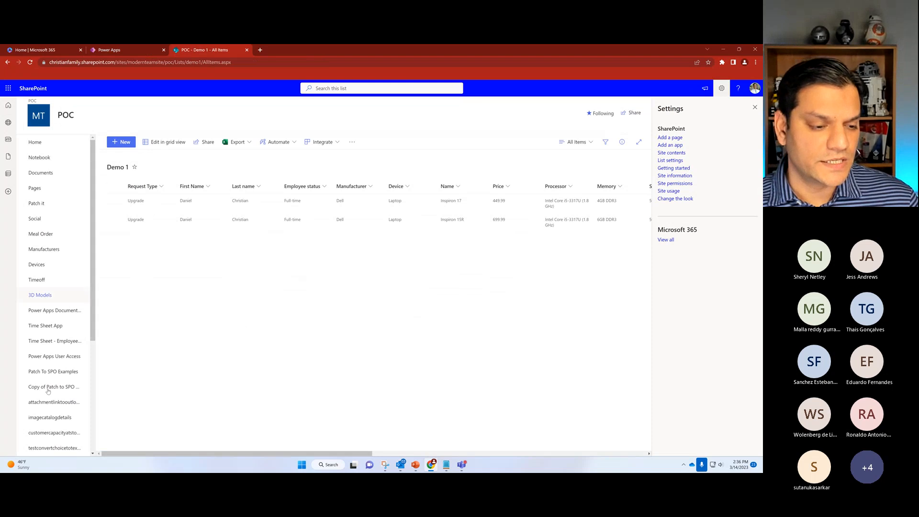
scroll(45, 388, down, 4)
click(43, 417)
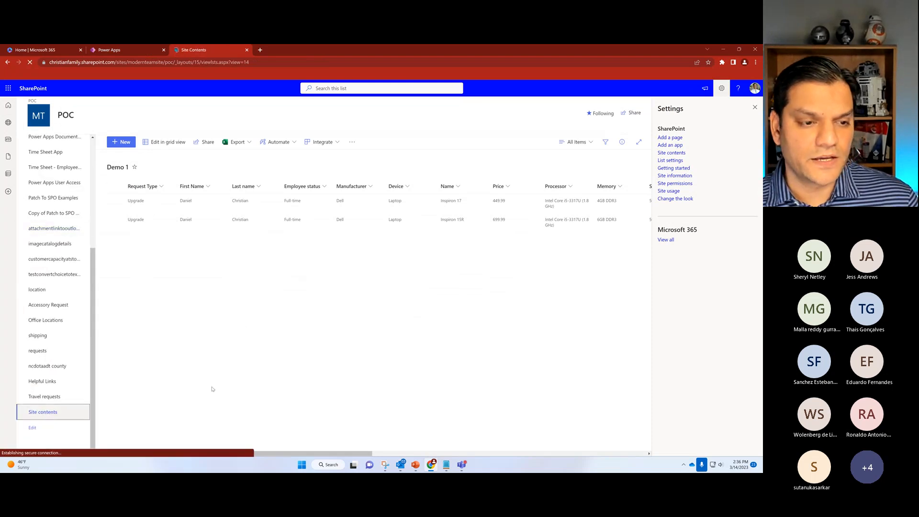
scroll(154, 399, down, 5)
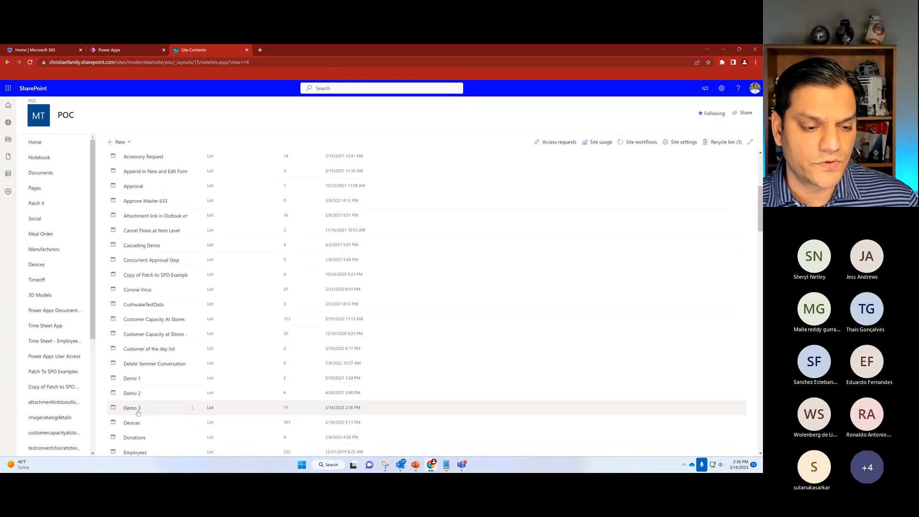
click(132, 408)
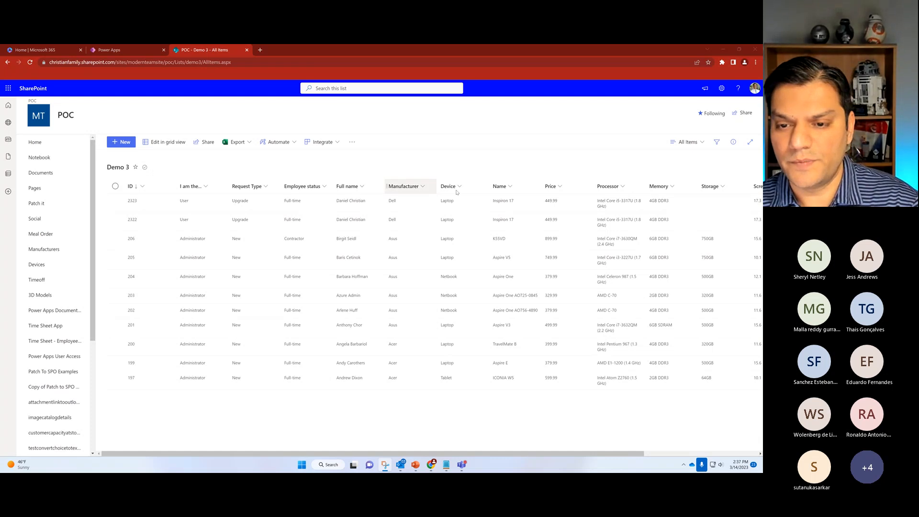
- Bring up the filter choices for the Name column of the Demo 3 list
click(501, 186)
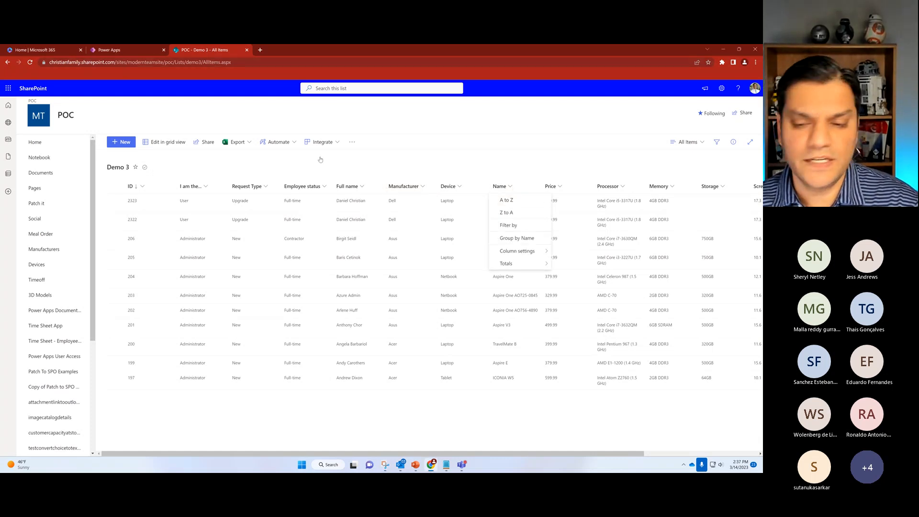
click(504, 250)
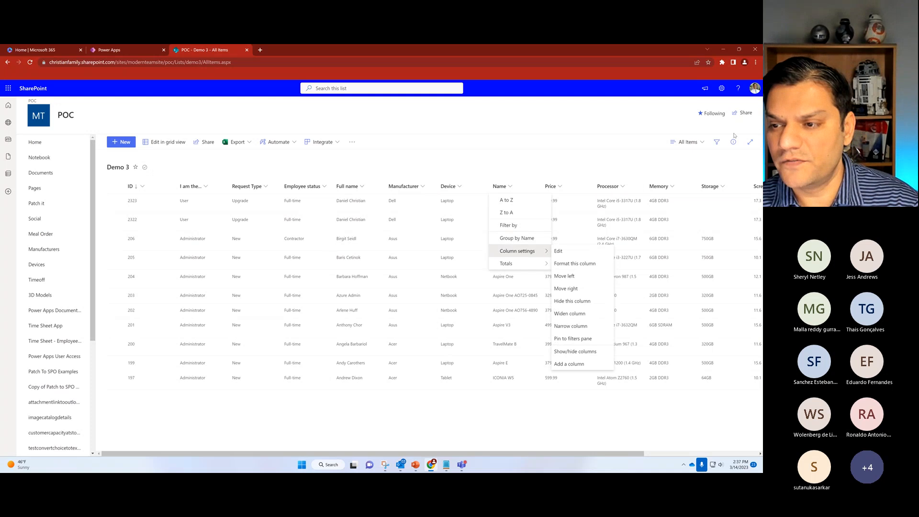
click(717, 142)
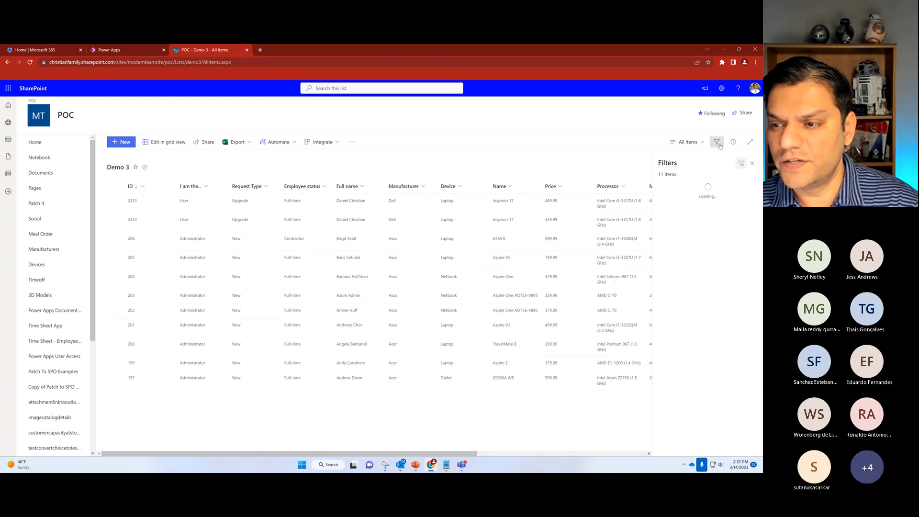
click(508, 192)
click(517, 229)
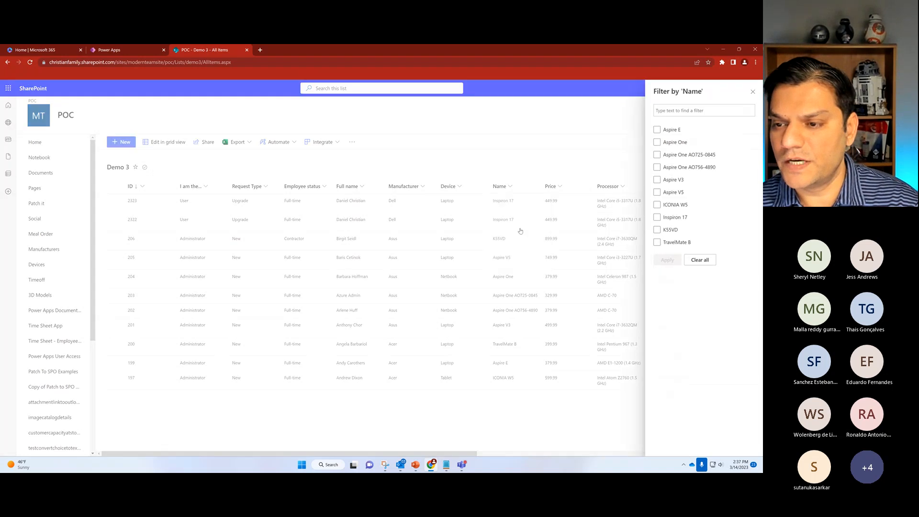
- Search the Name filter values for Aspire, then close the filter panes without applying a filter
click(712, 112)
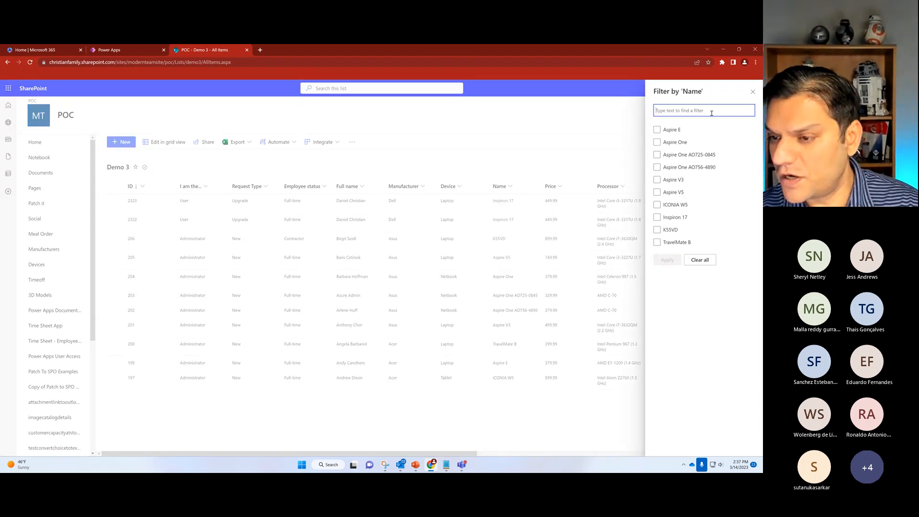
text(Aspire V5)
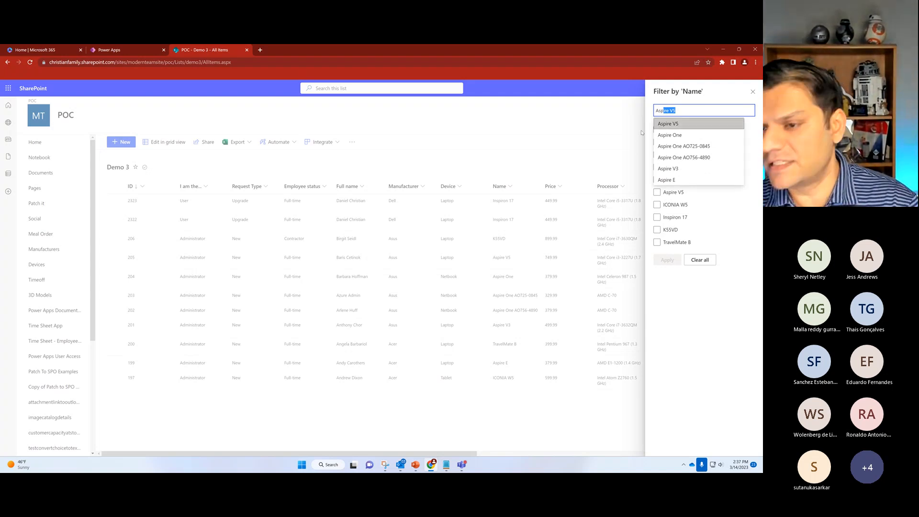
click(687, 110)
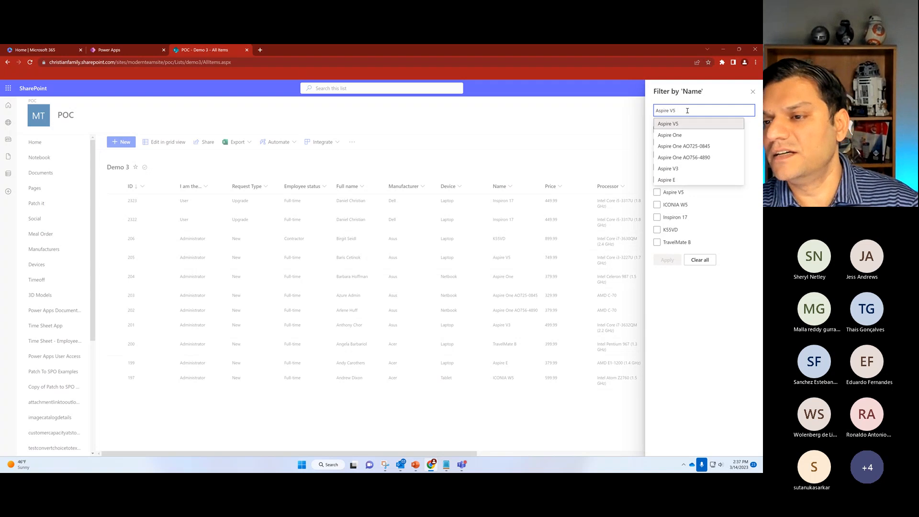
key(BackSpace)
key(BackSpace)
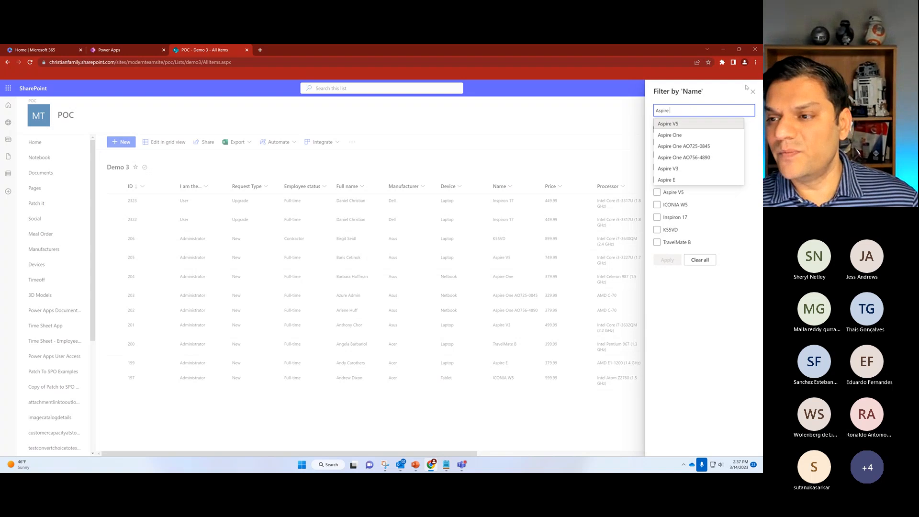
click(370, 206)
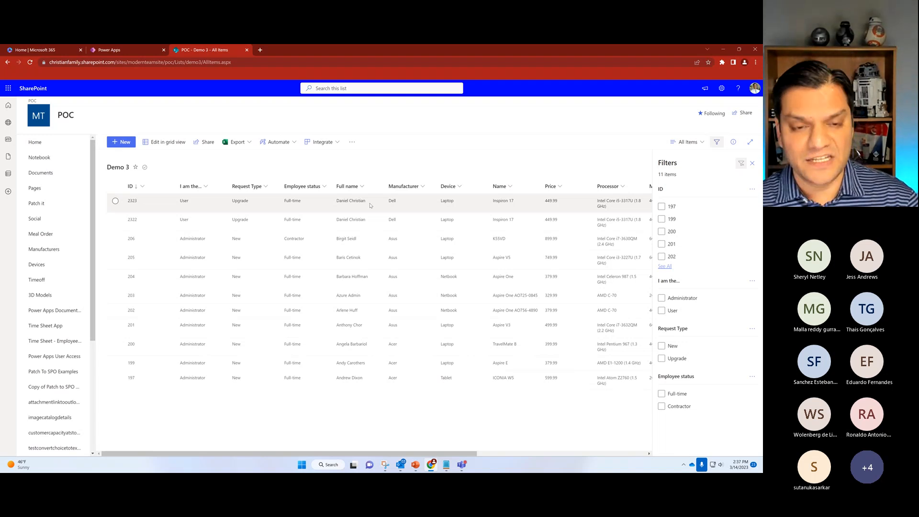
click(752, 163)
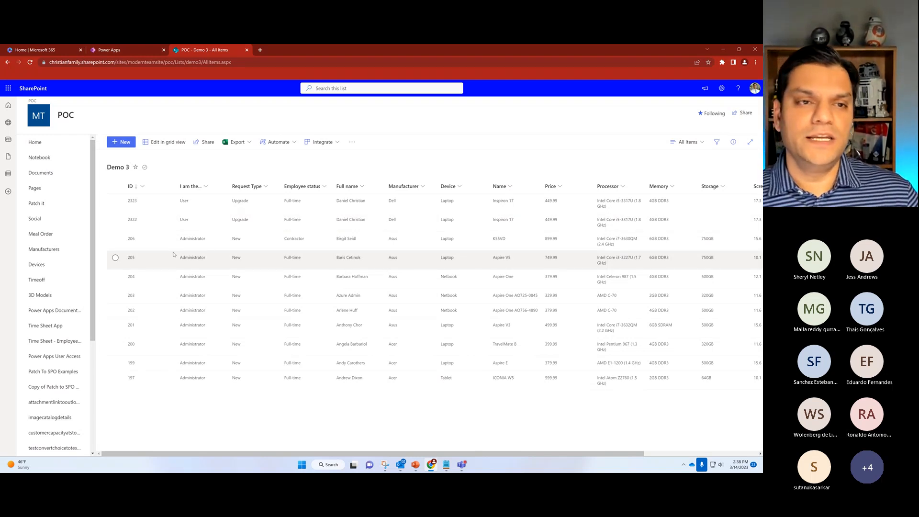
- Return to Power Apps and review the remaining Demo 3 virtual table rows, briefly selecting and deselecting the Aspire One row
click(126, 50)
click(228, 361)
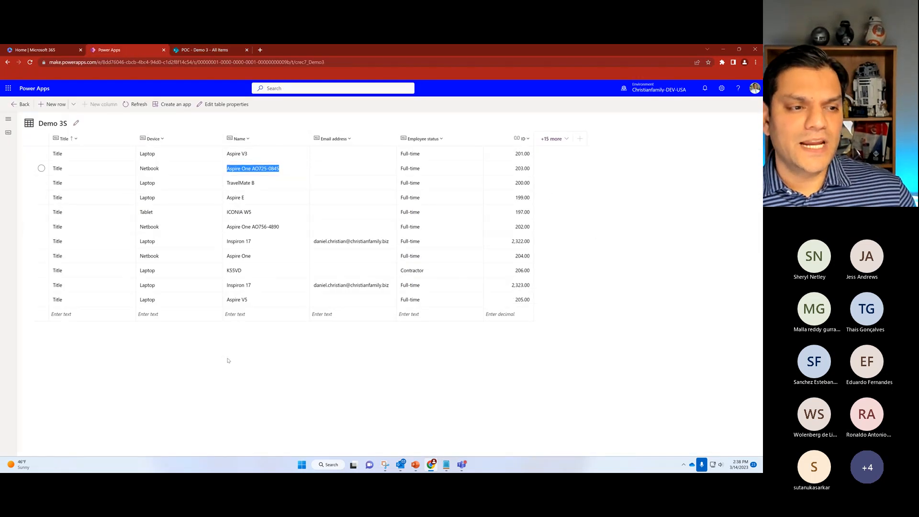
click(173, 255)
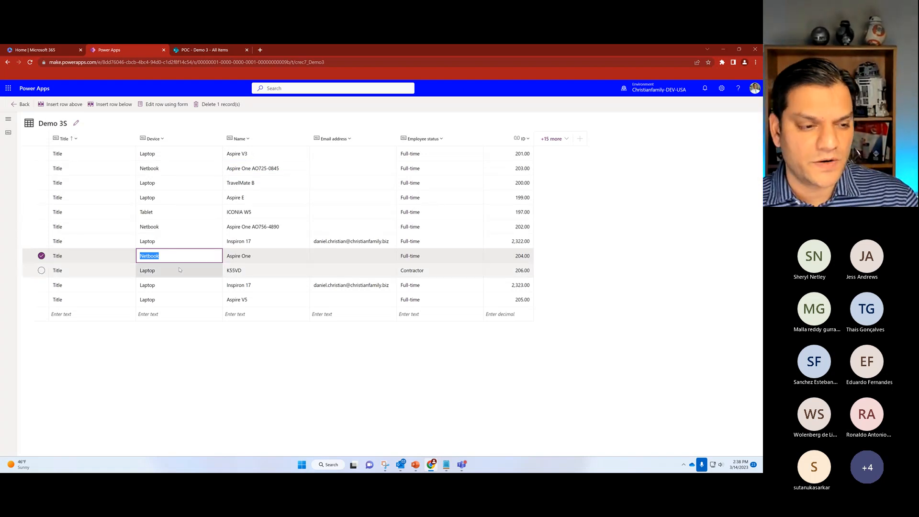
click(41, 256)
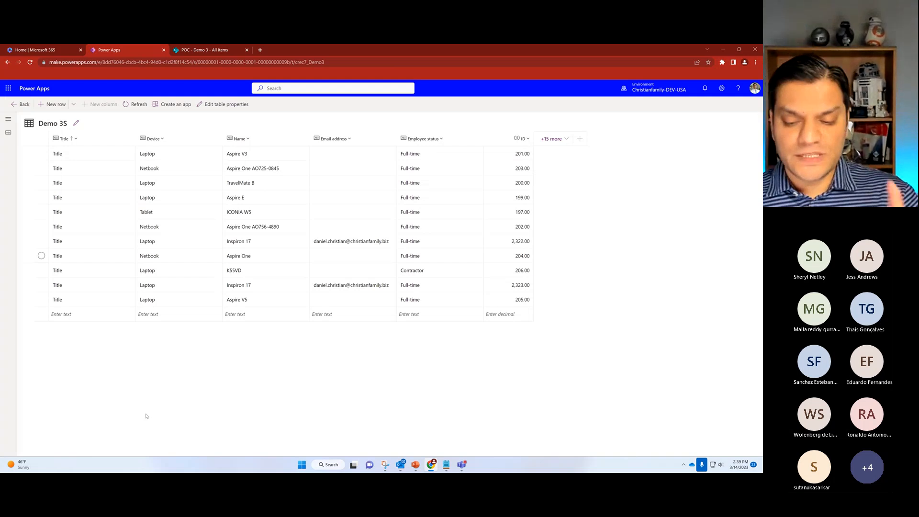
- Switch to PowerPoint, start the slide show from "My 4 Reasons To Consider Using Virtual Tables", and reveal the first reason
click(416, 465)
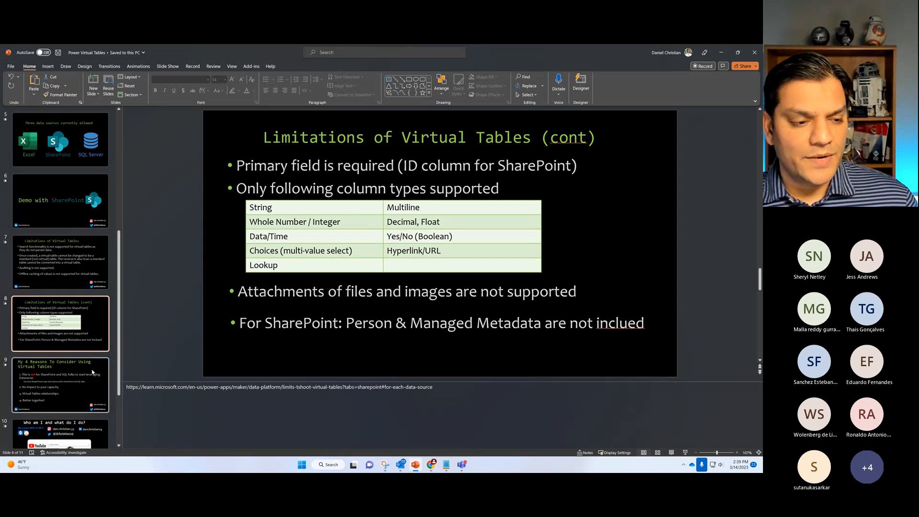
click(60, 385)
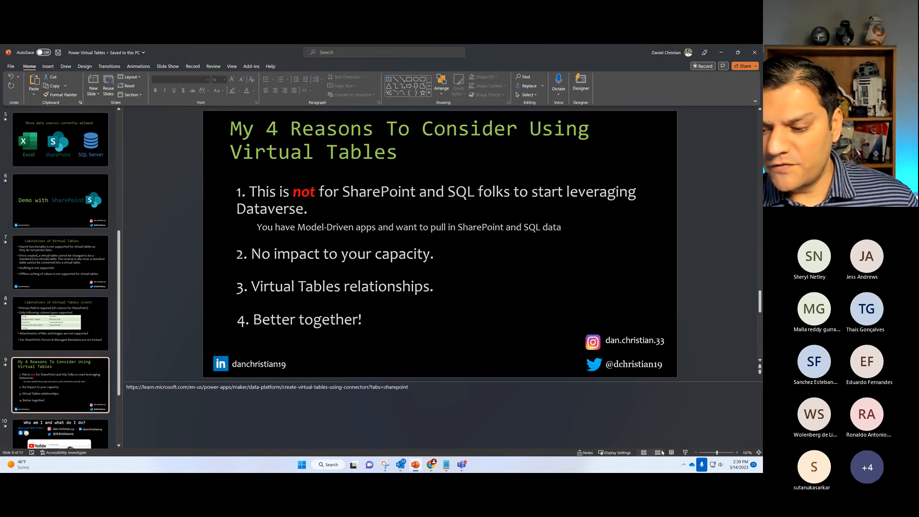
click(685, 453)
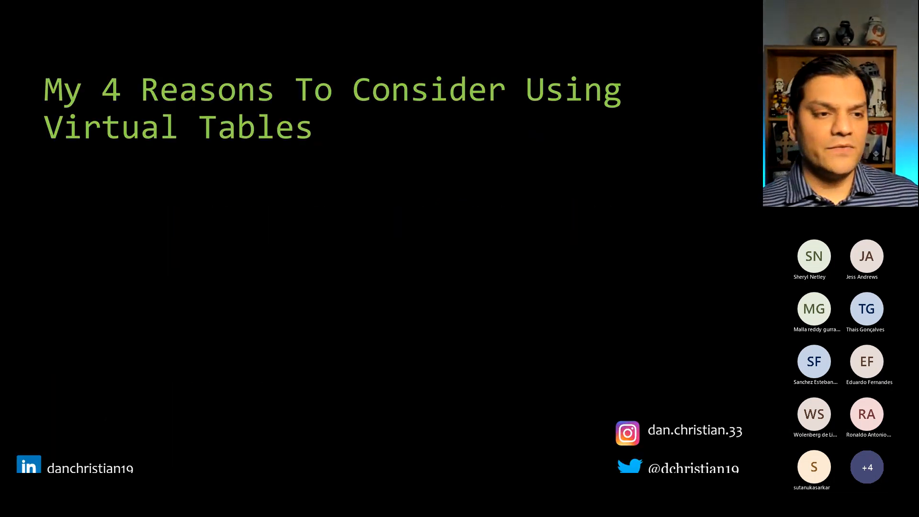
key(Right)
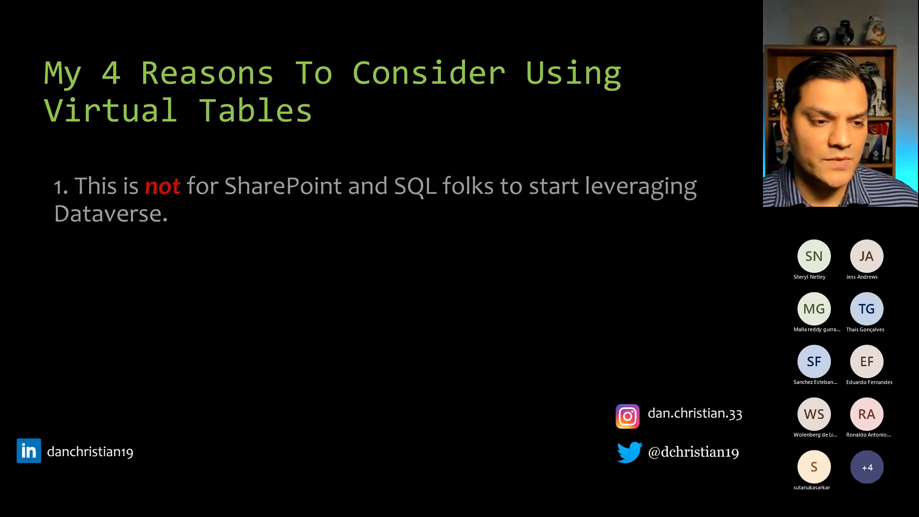